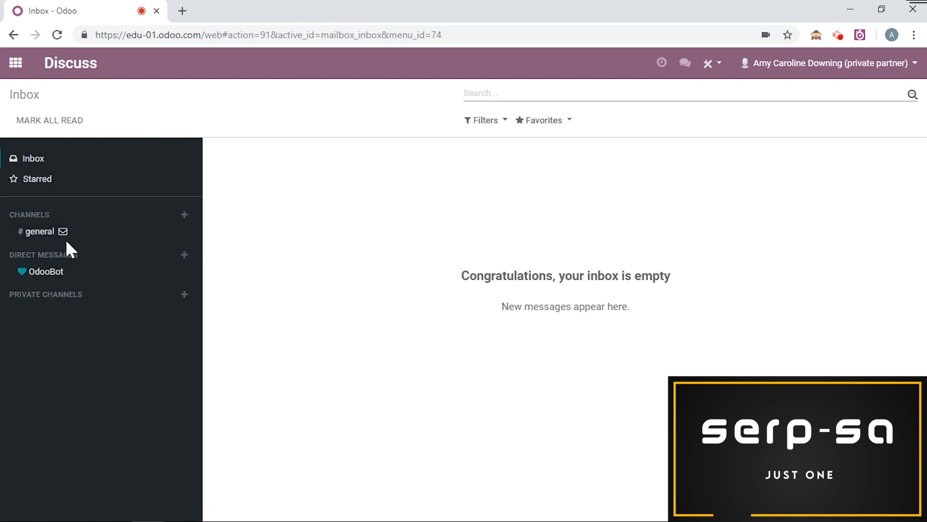
# Step: Create a new public channel named test in Discuss
pyautogui.click(184, 214)
pyautogui.write('test')
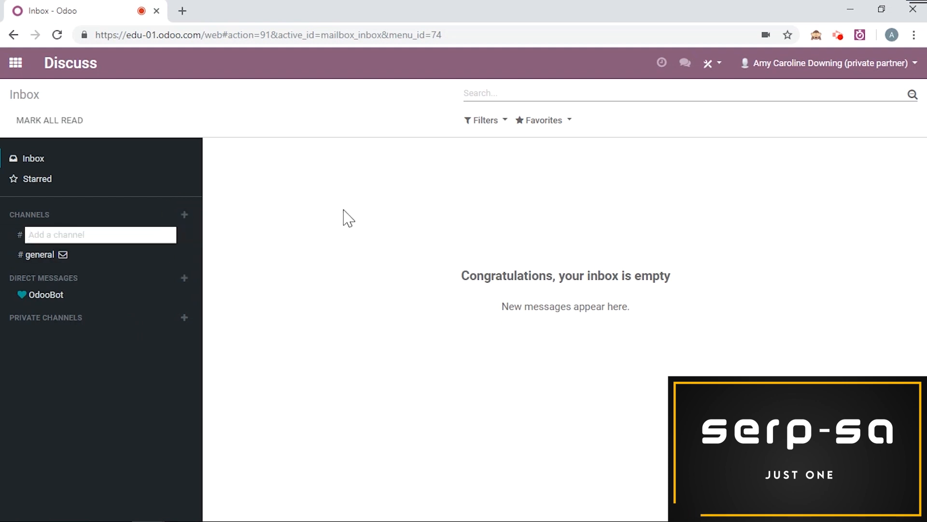
pyautogui.click(120, 256)
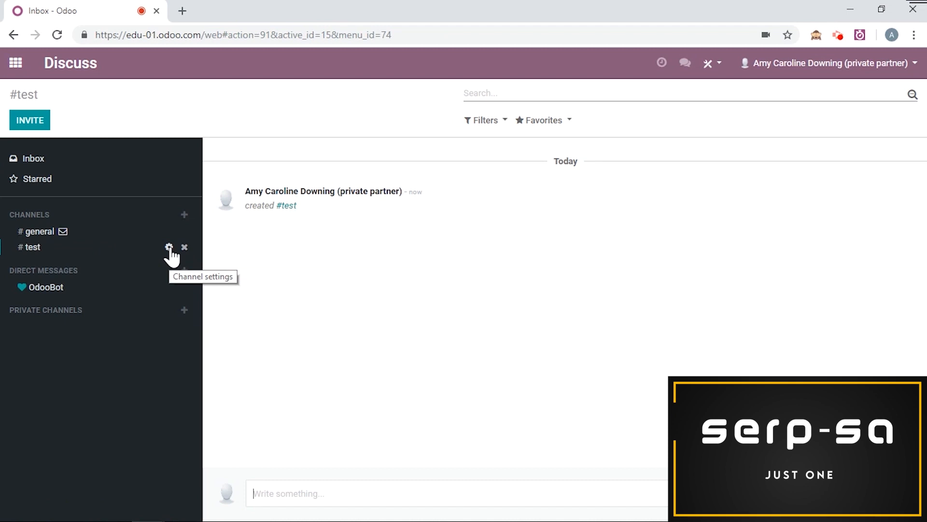
# Step: Edit the test channel's settings to send messages by email, with test as its email alias
pyautogui.click(169, 247)
pyautogui.click(25, 118)
pyautogui.scroll(-1, 453, 273)
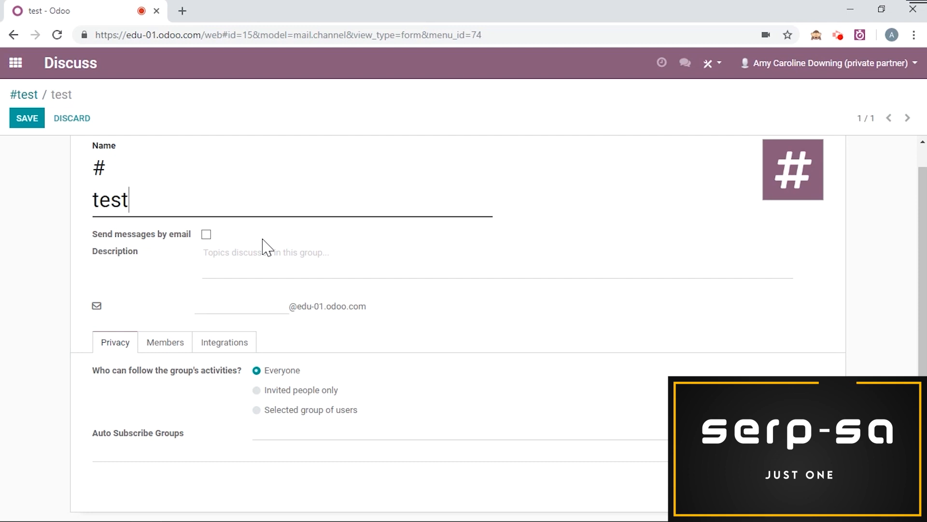
pyautogui.click(207, 235)
pyautogui.click(259, 319)
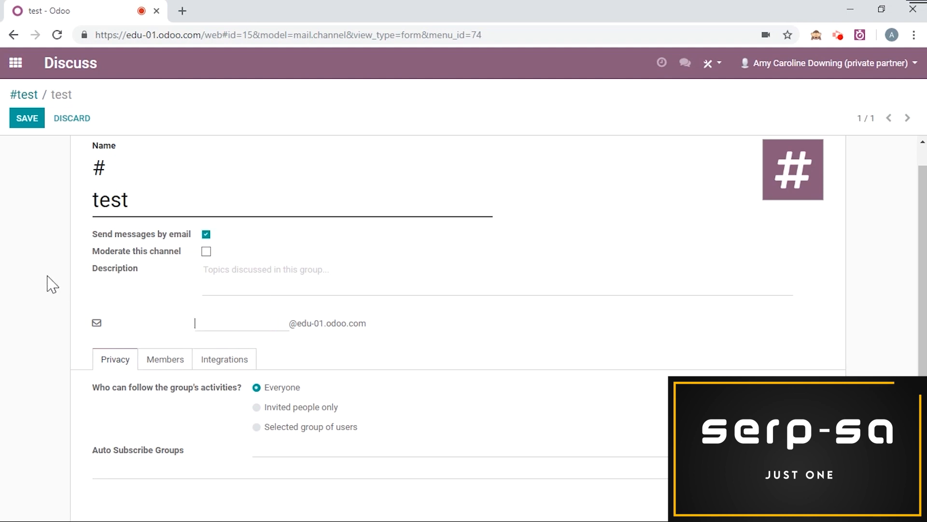
pyautogui.write('test')
# Step: Restrict the channel's followers to a selected group of users, with Administration / Access Rights as the authorized group
pyautogui.scroll(-1, 53, 284)
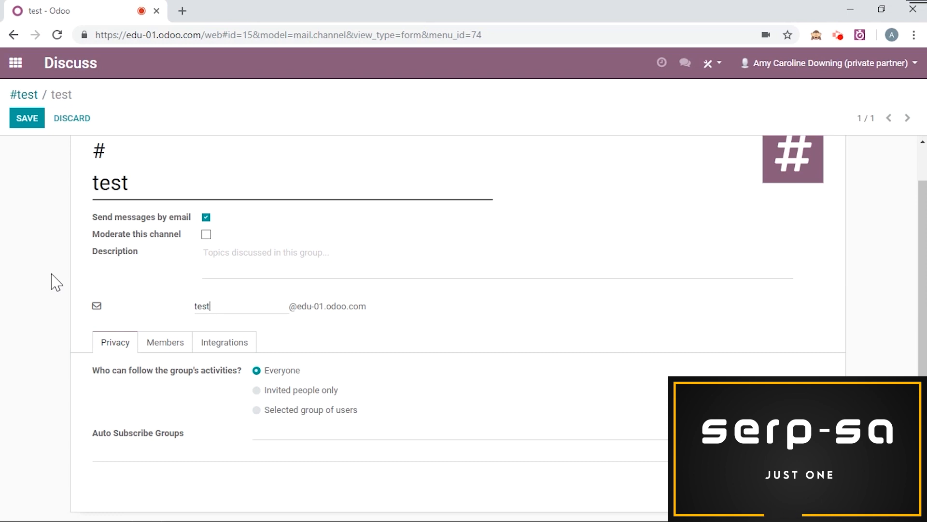
pyautogui.click(257, 410)
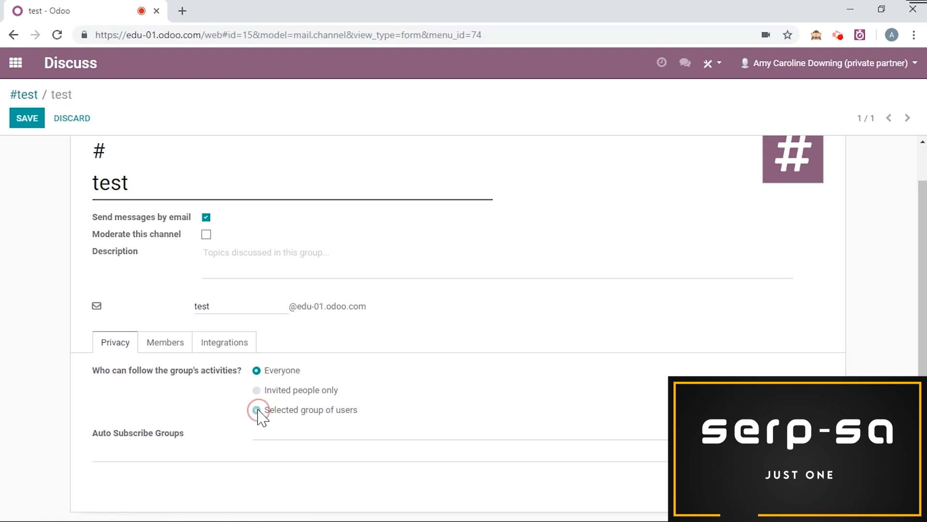
pyautogui.click(308, 435)
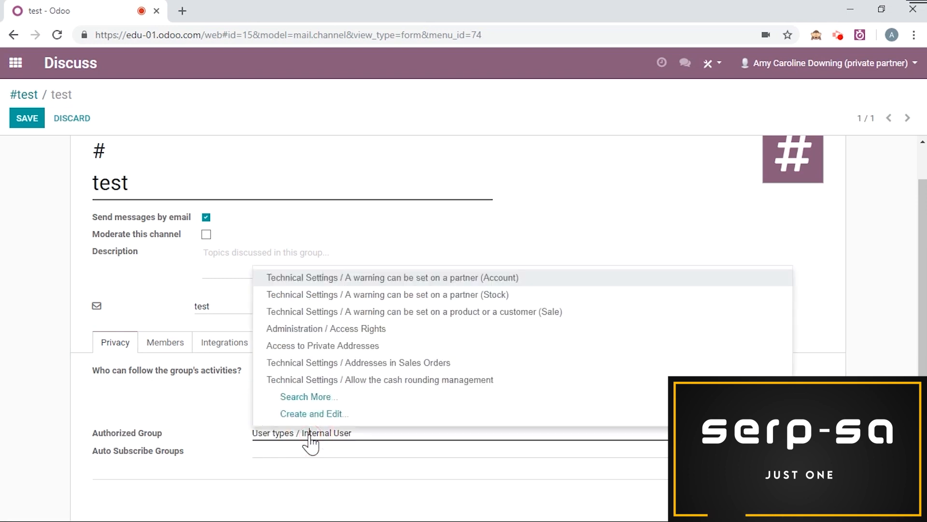
pyautogui.click(347, 332)
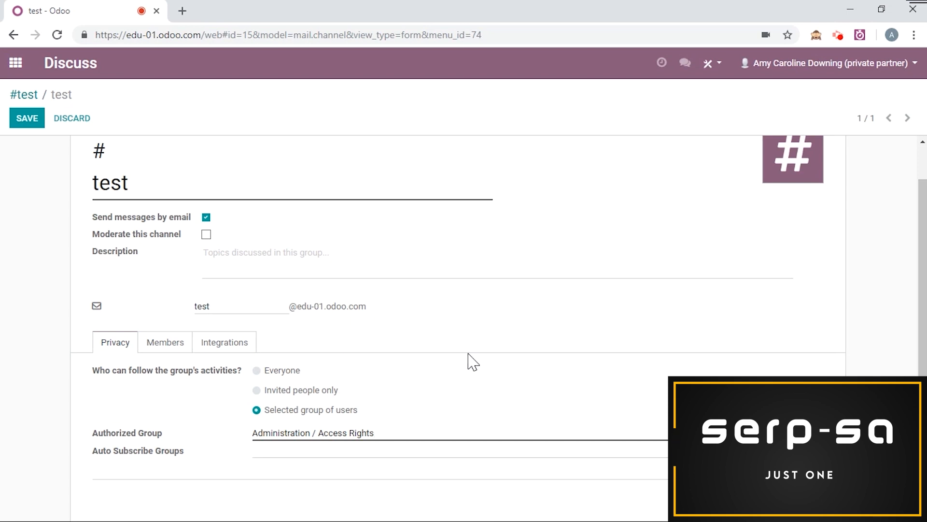
# Step: Check the channel's Members and Integrations settings and save the channel
pyautogui.click(156, 346)
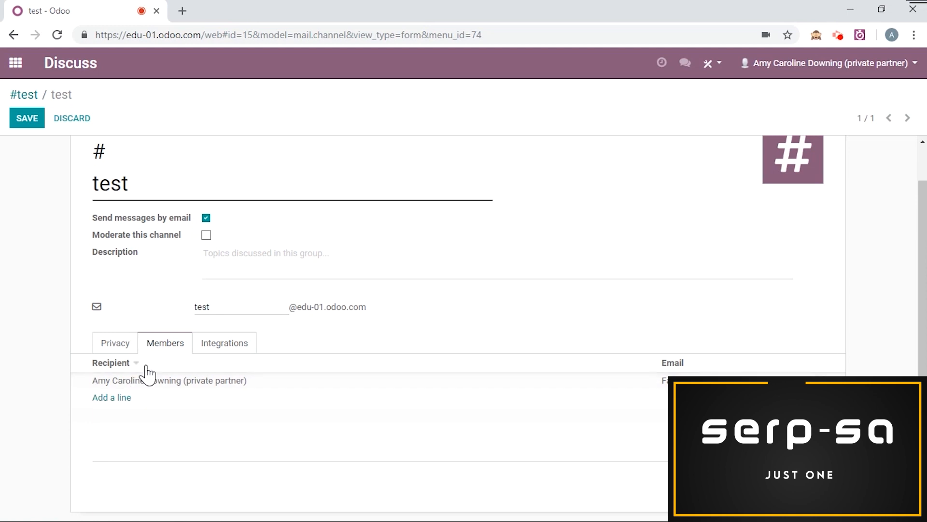
pyautogui.click(233, 351)
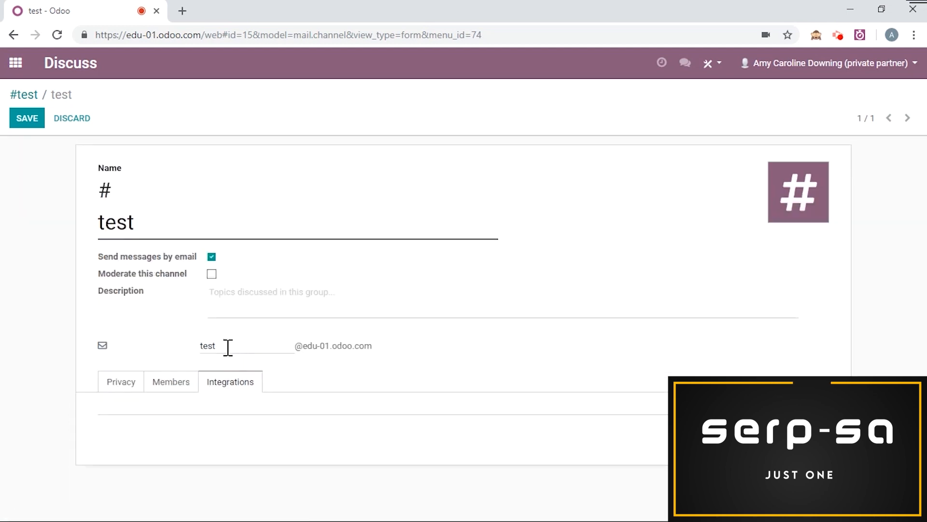
pyautogui.click(27, 124)
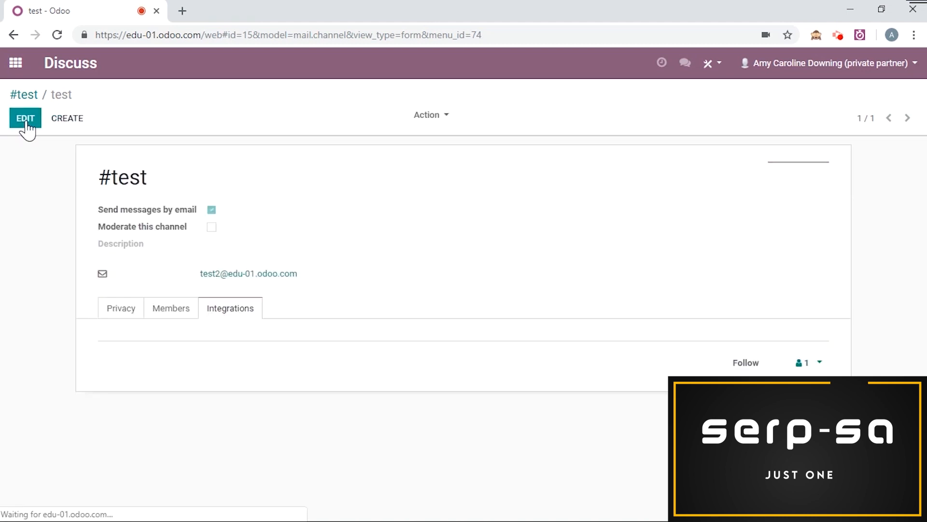
# Step: Return to the Discuss inbox and post the message "Hi!" in the test channel
pyautogui.click(91, 75)
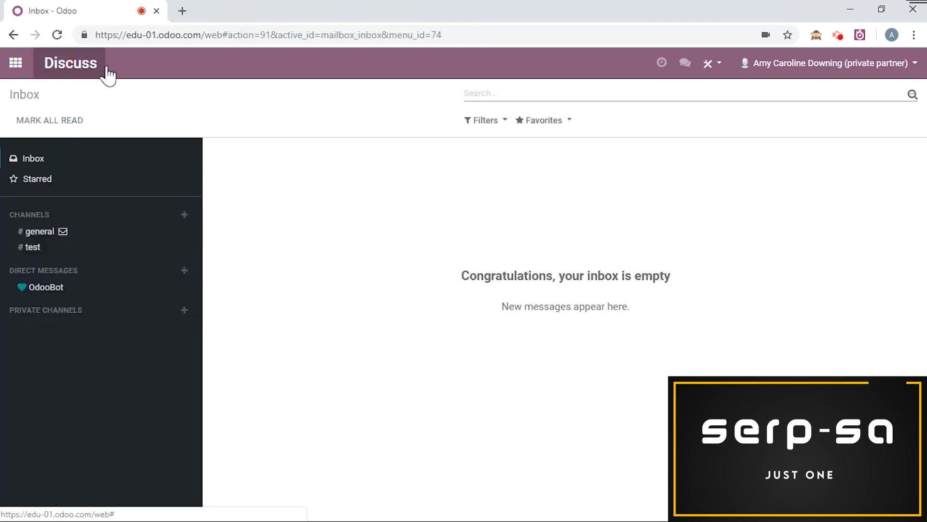
pyautogui.click(70, 246)
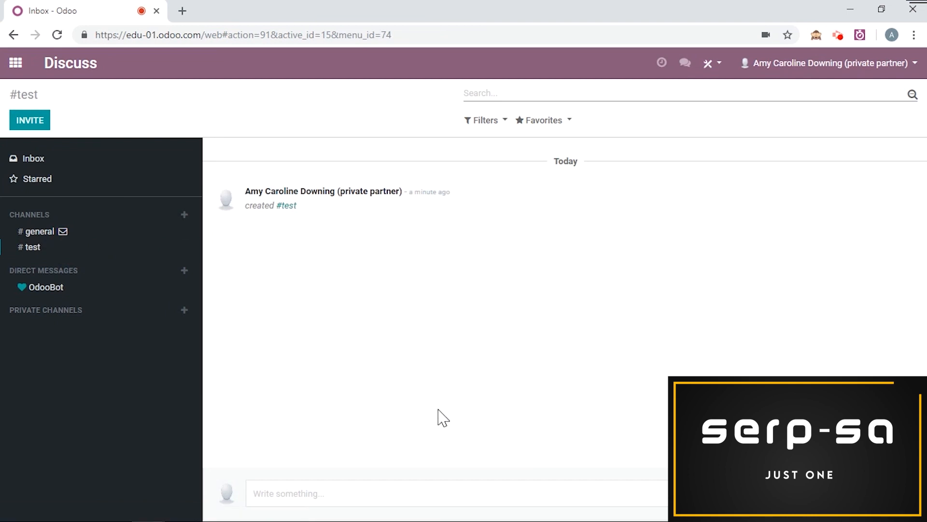
pyautogui.write('Hi!')
pyautogui.press('Return')
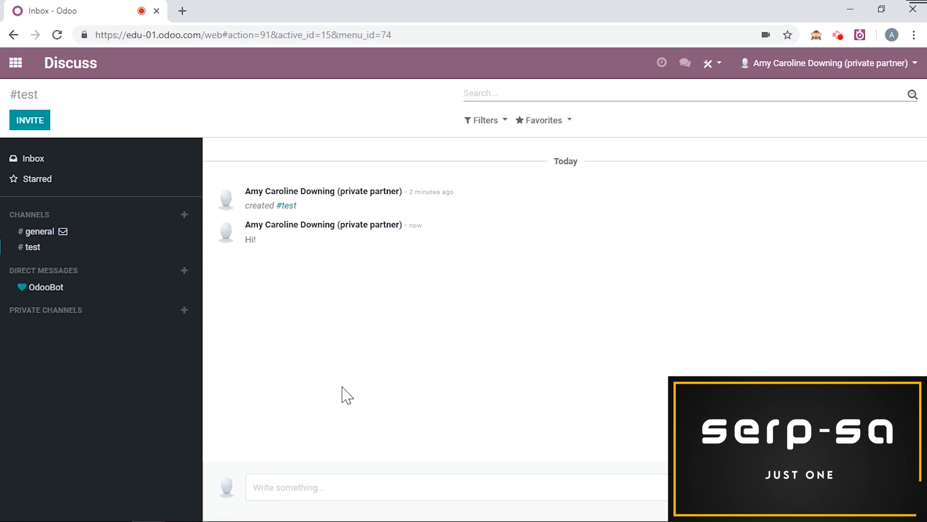
# Step: Start a direct message conversation with the contact and send "Hey!!"
pyautogui.click(185, 271)
pyautogui.write('jane')
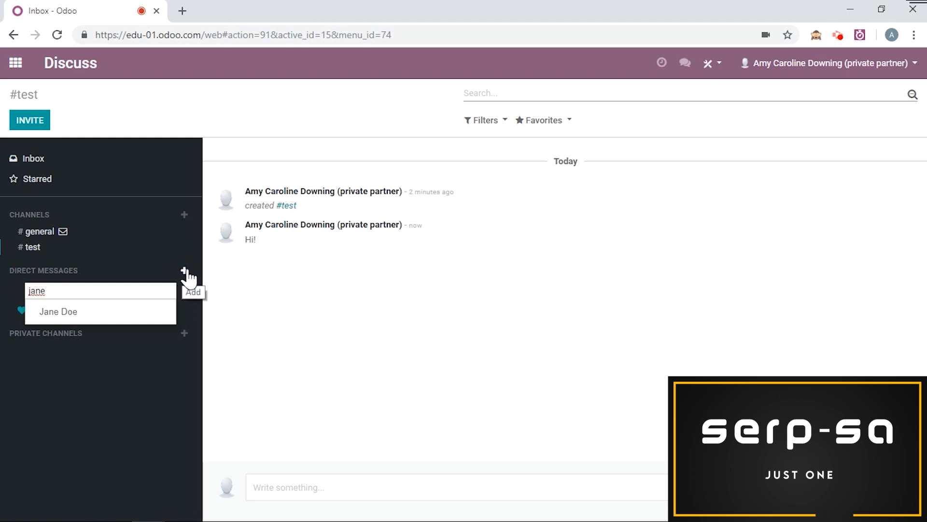
pyautogui.click(102, 319)
pyautogui.write('Hey!!')
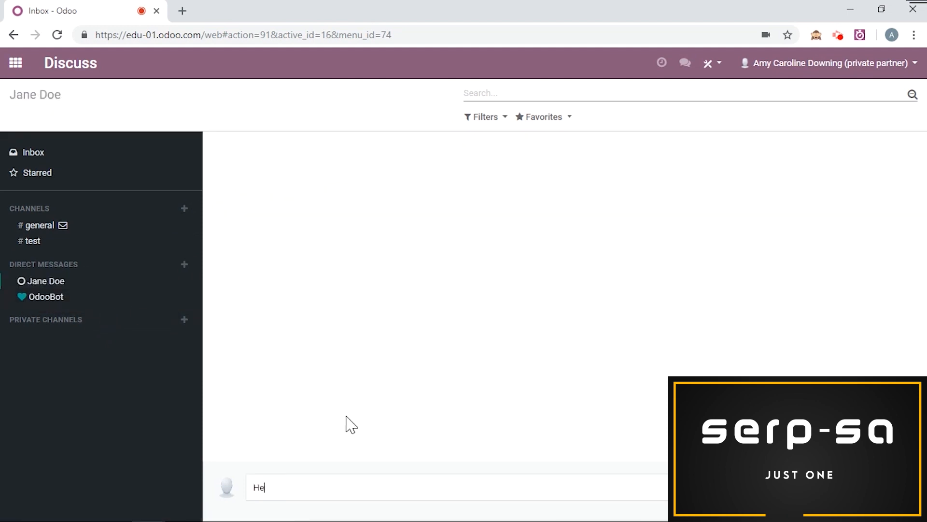
pyautogui.press('Return')
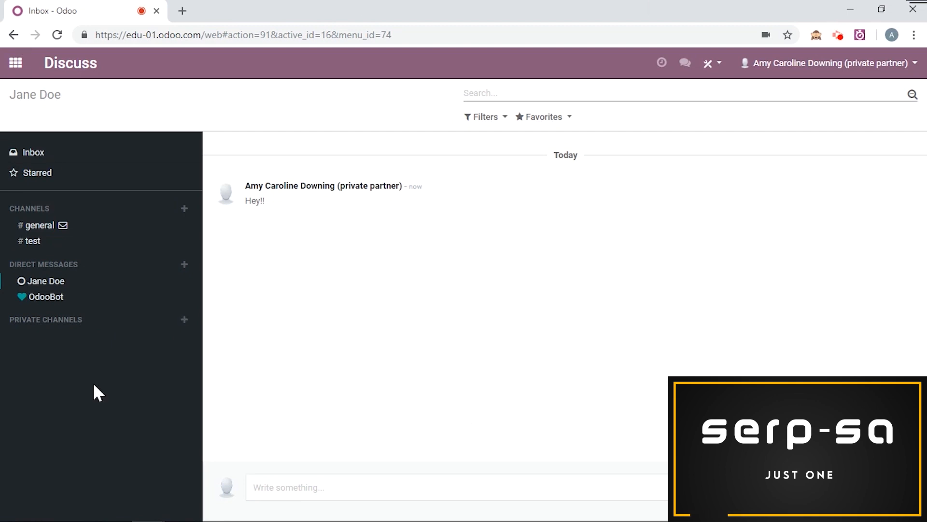
# Step: View the direct message in a chat window from the home screen's conversations list, and close it
pyautogui.click(23, 73)
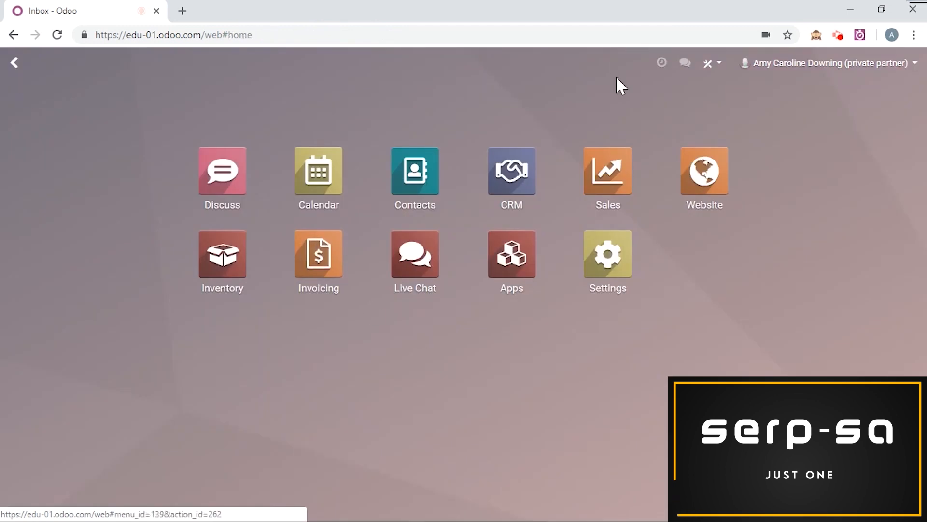
pyautogui.click(686, 67)
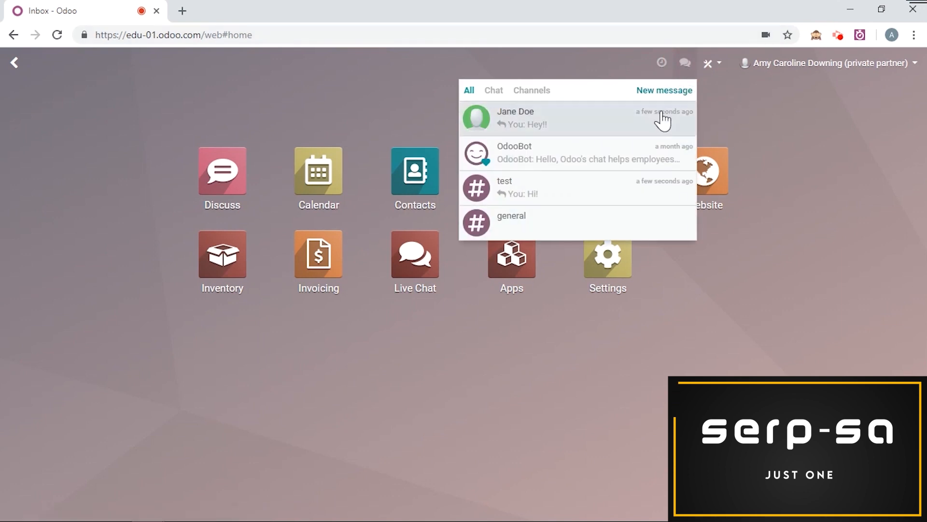
pyautogui.click(612, 126)
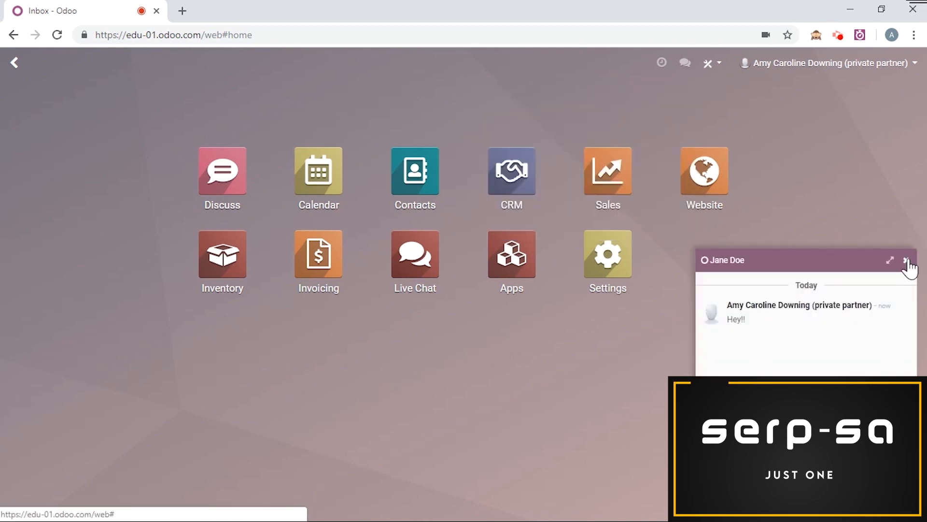
pyautogui.click(907, 260)
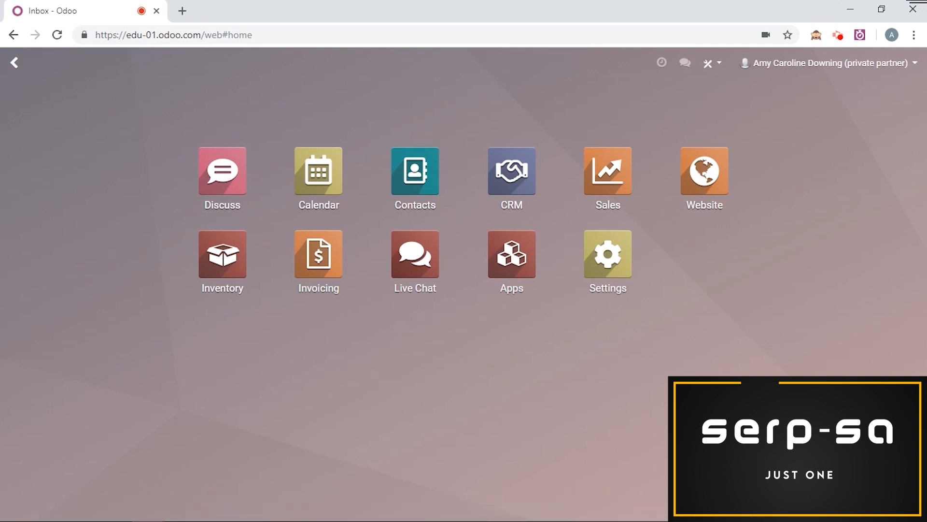
# Step: Reopen the direct message chat window, view it over the Sales quotations, and close it
pyautogui.click(684, 64)
pyautogui.click(573, 127)
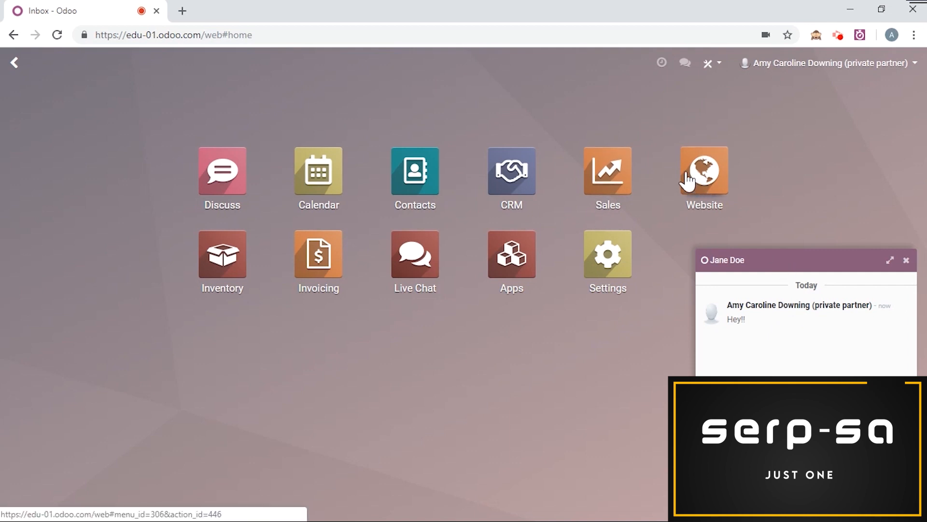
pyautogui.click(611, 162)
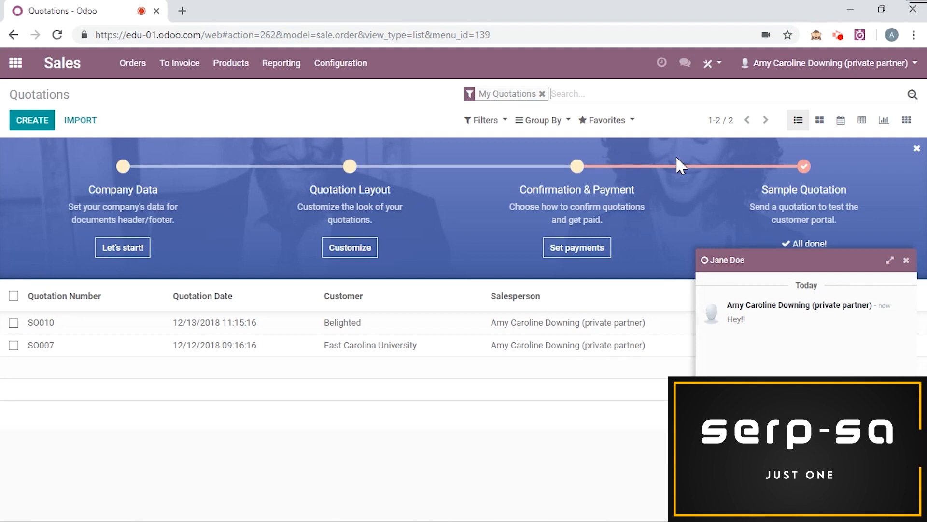
pyautogui.click(906, 262)
# Step: Leave the contact's direct message conversation in Discuss, and add the same conversation back
pyautogui.click(17, 66)
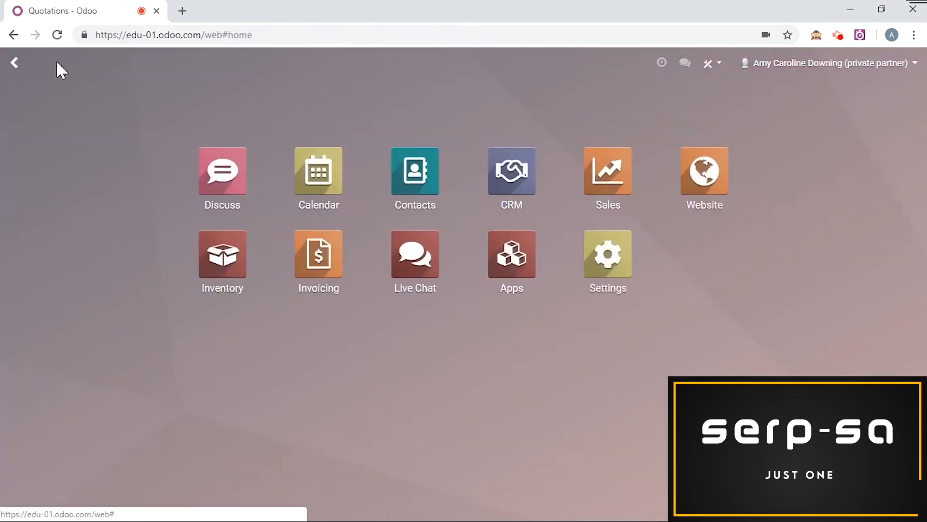
pyautogui.click(221, 179)
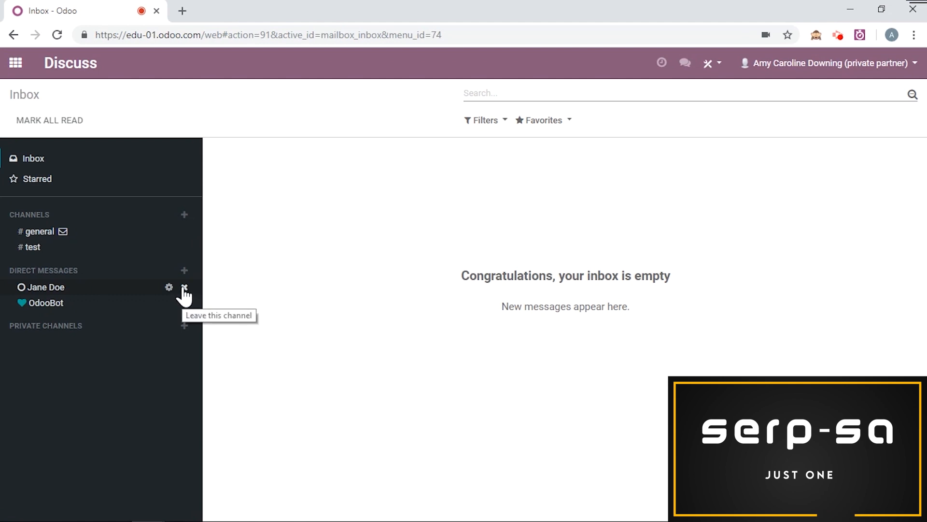
pyautogui.click(184, 288)
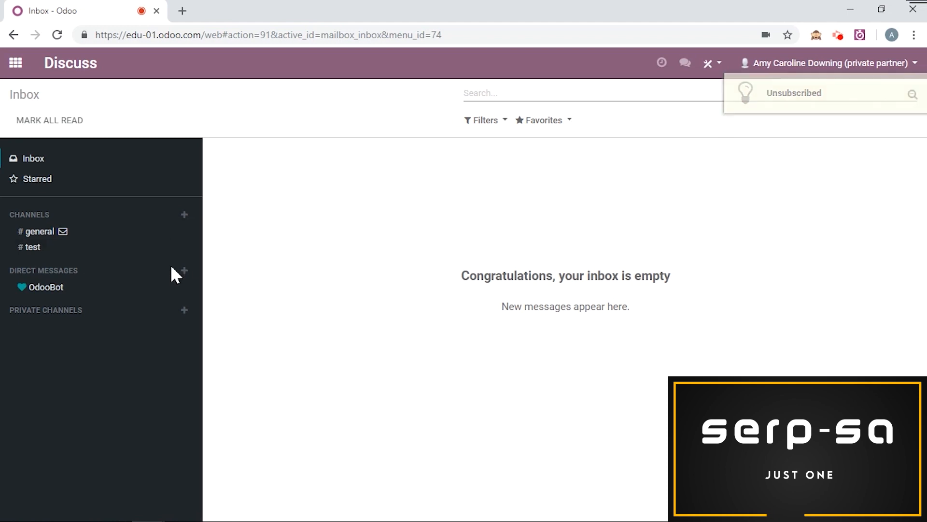
pyautogui.click(185, 272)
pyautogui.write('jane')
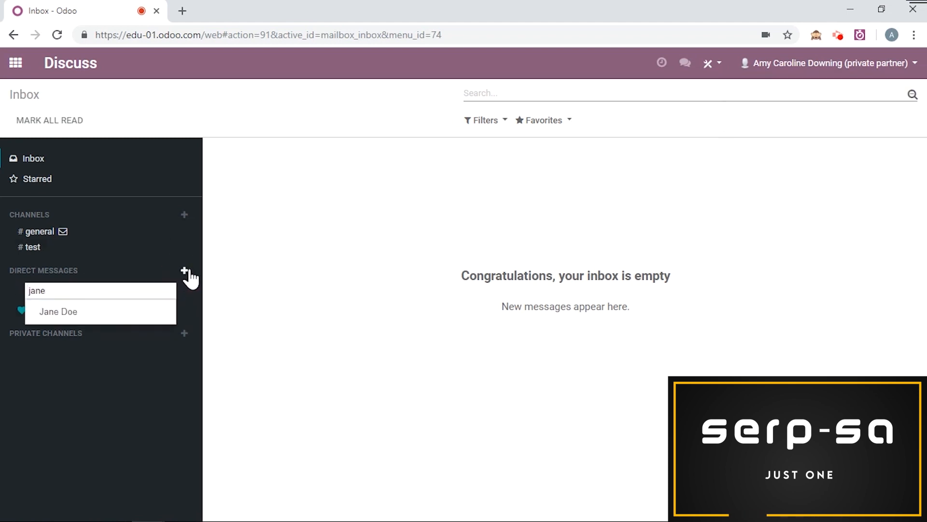
pyautogui.click(140, 309)
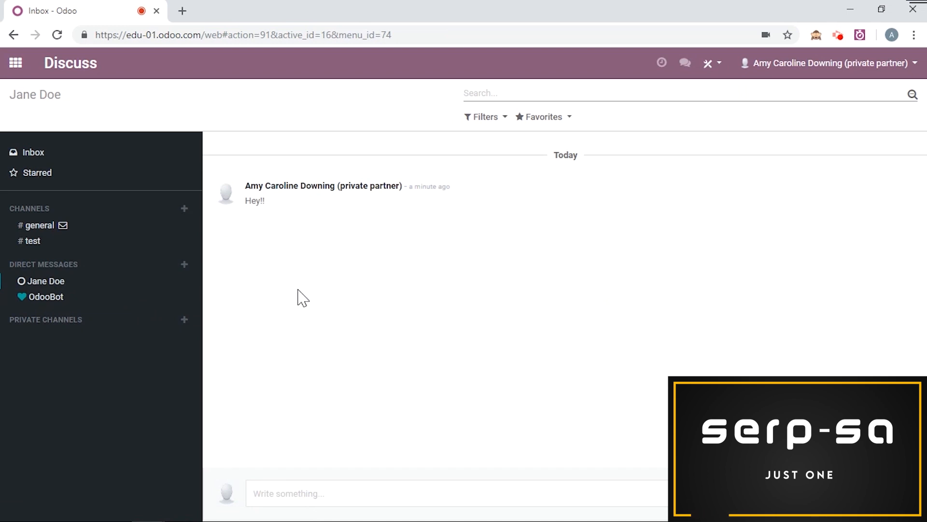
# Step: Open a chat window with the contact through a new message from the home screen, and close it
pyautogui.click(15, 63)
pyautogui.click(686, 72)
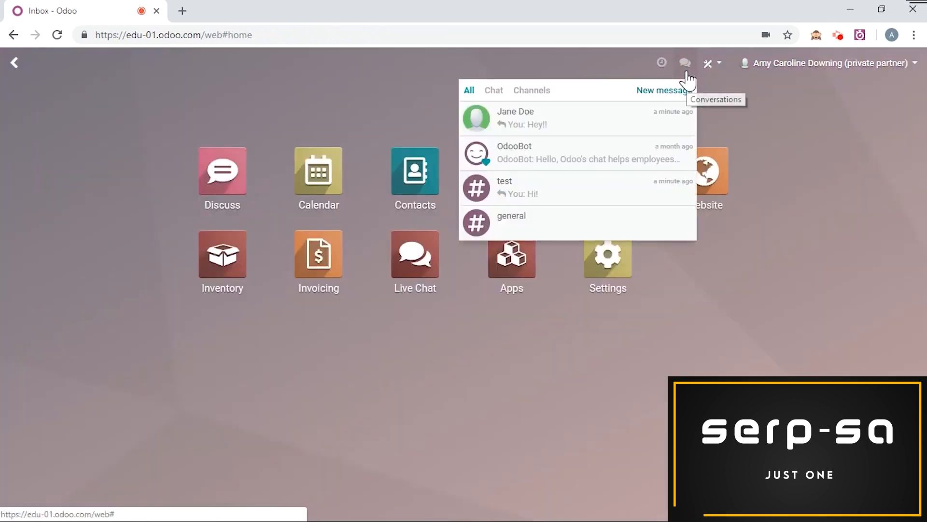
pyautogui.click(679, 90)
pyautogui.write('jane')
pyautogui.press('Return')
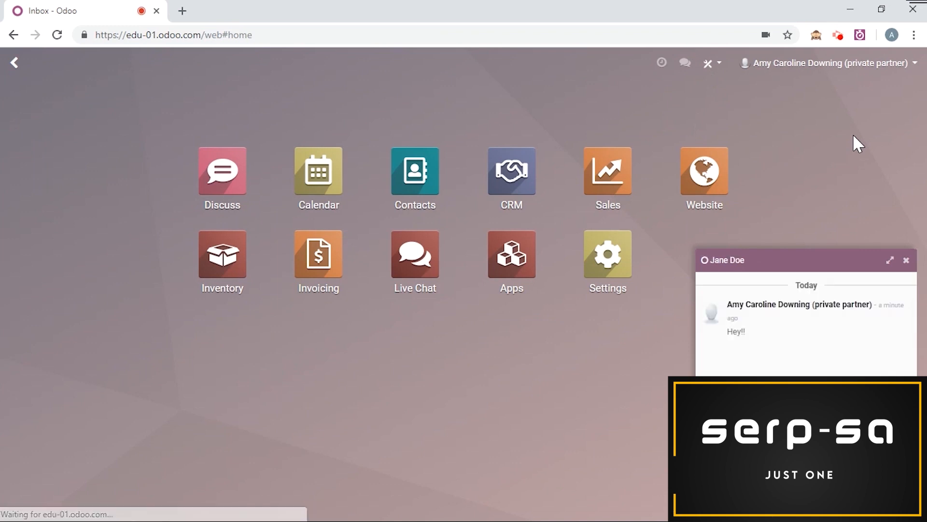
pyautogui.click(906, 262)
# Step: Create a private channel named Test in Discuss and open its channel settings
pyautogui.click(213, 193)
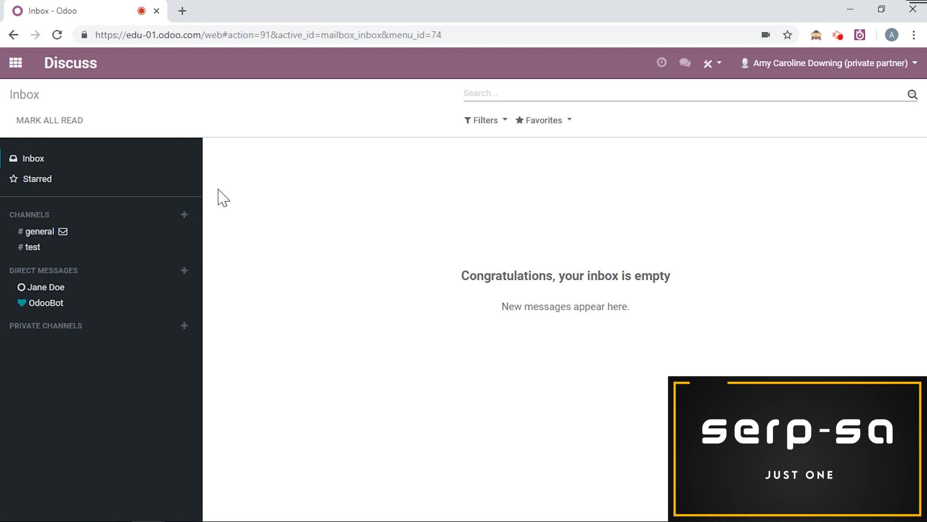
pyautogui.click(183, 333)
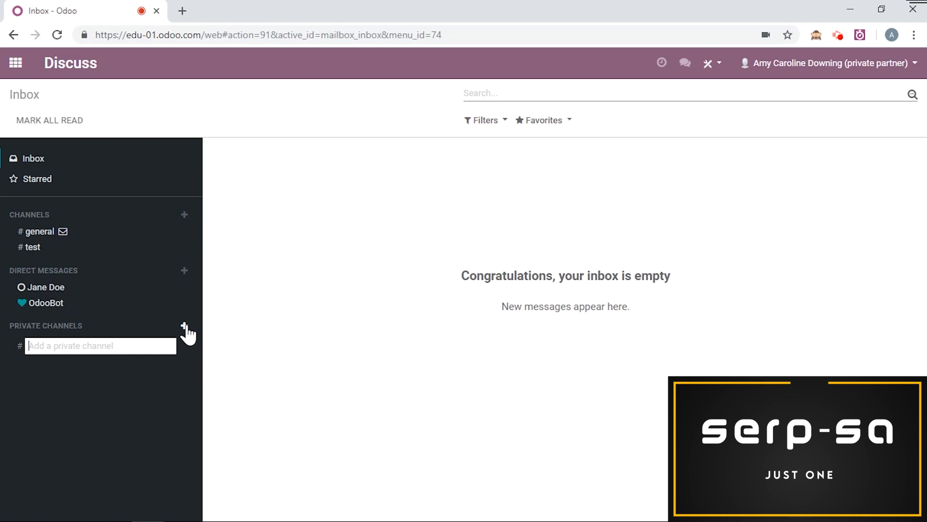
pyautogui.write('Test')
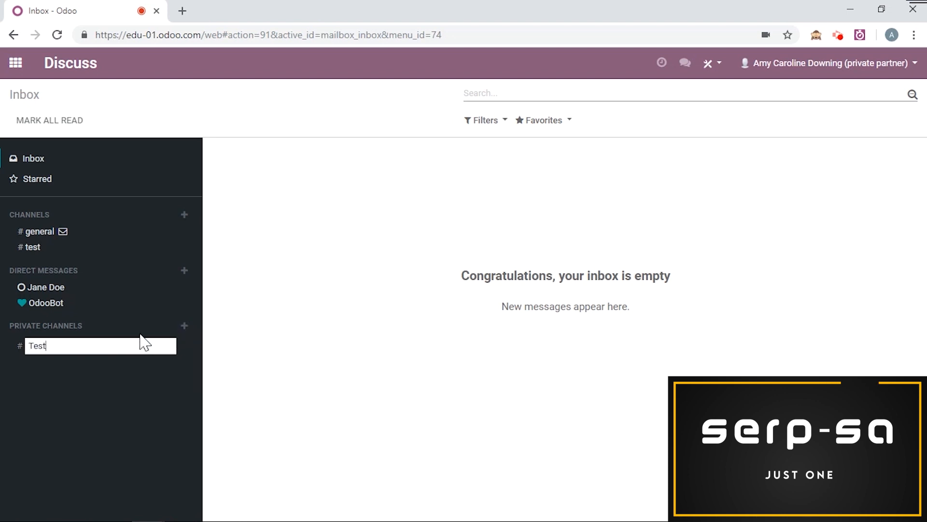
pyautogui.press('Return')
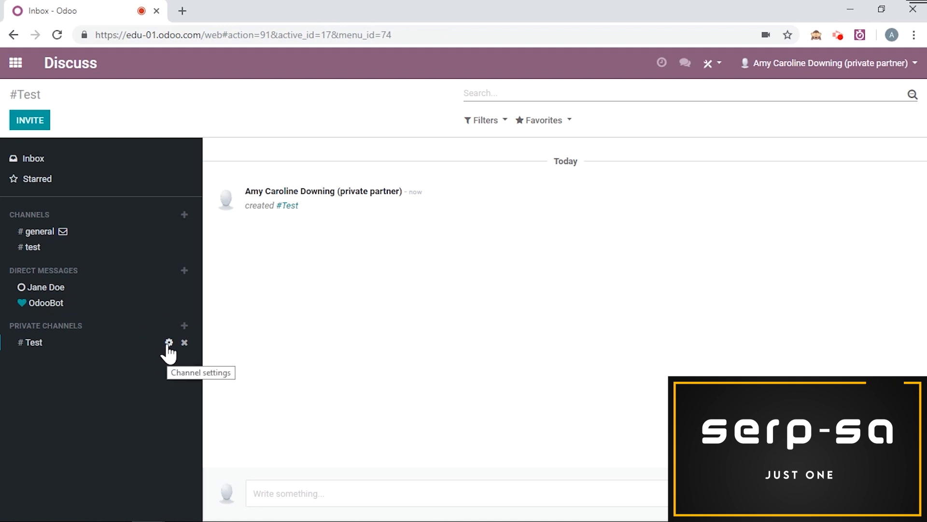
pyautogui.click(168, 342)
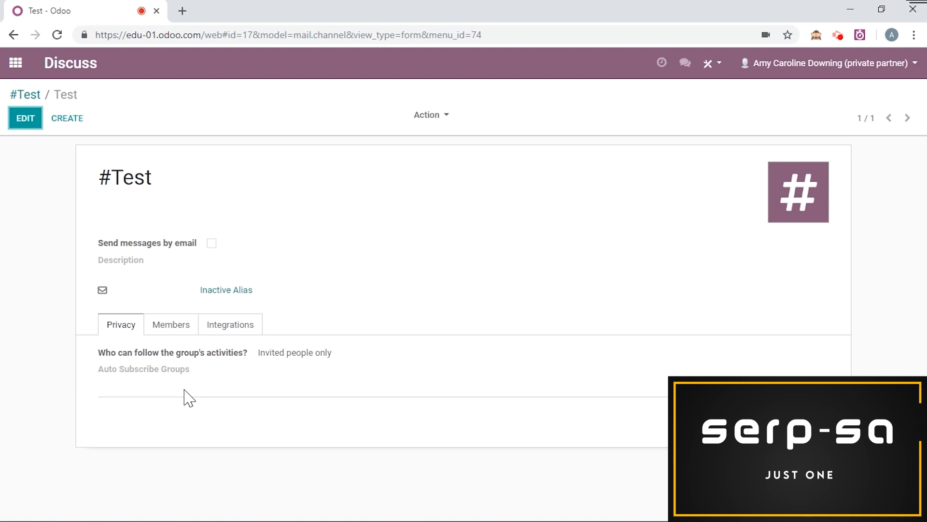
# Step: Open the Belighted sales order from the Sales quotations and go to its message history
pyautogui.click(18, 74)
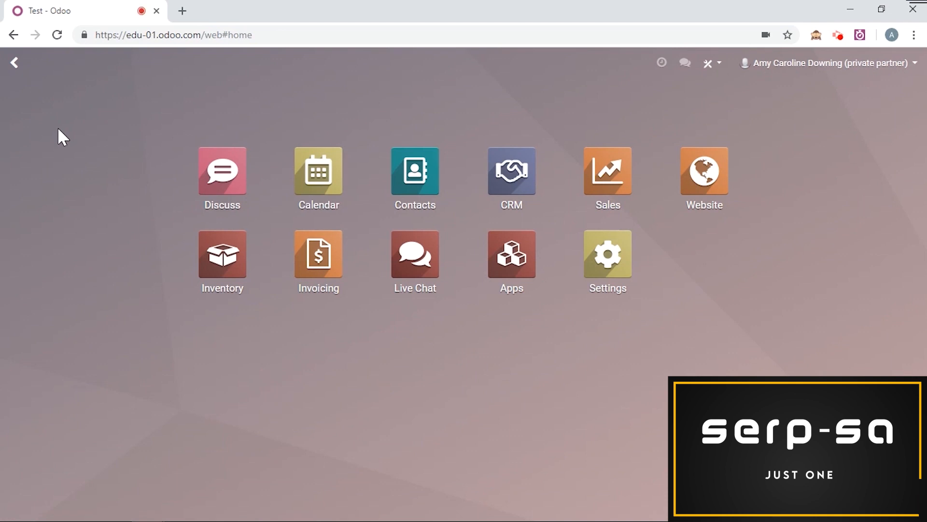
pyautogui.click(594, 182)
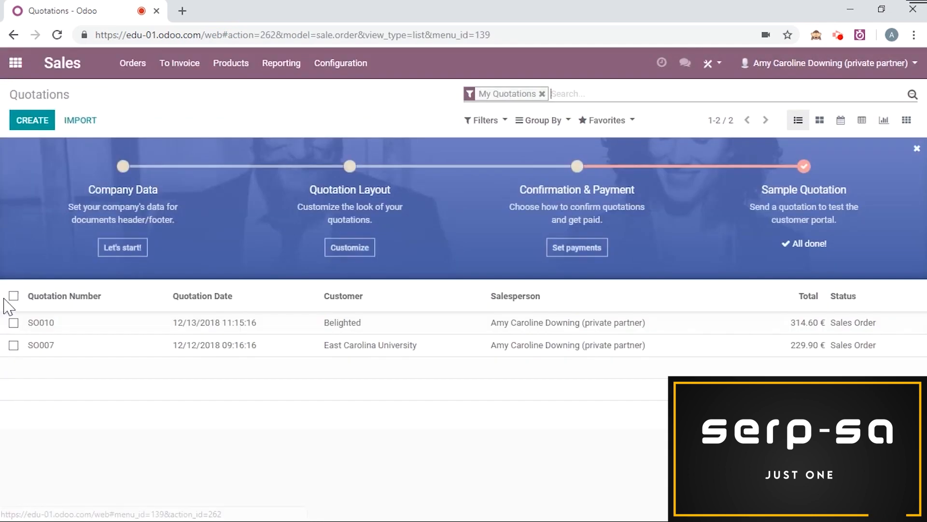
pyautogui.click(111, 333)
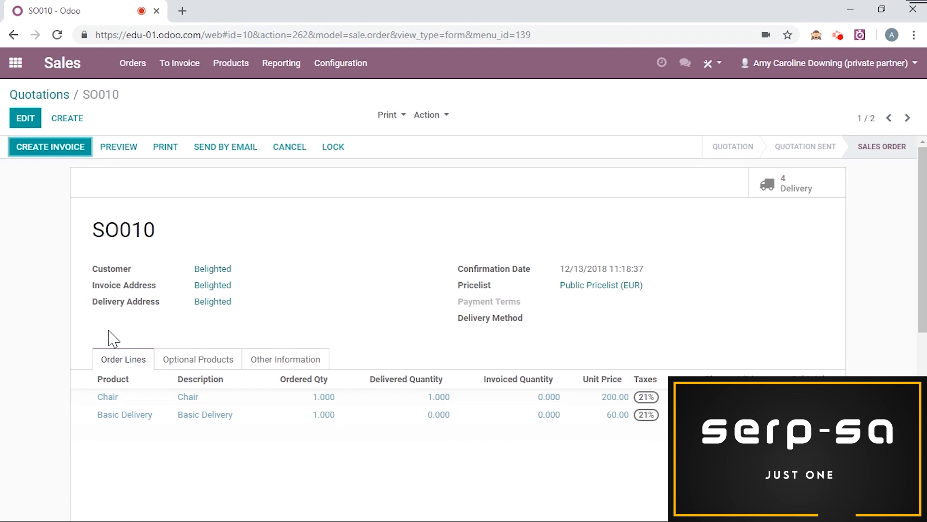
pyautogui.scroll(-8, 114, 338)
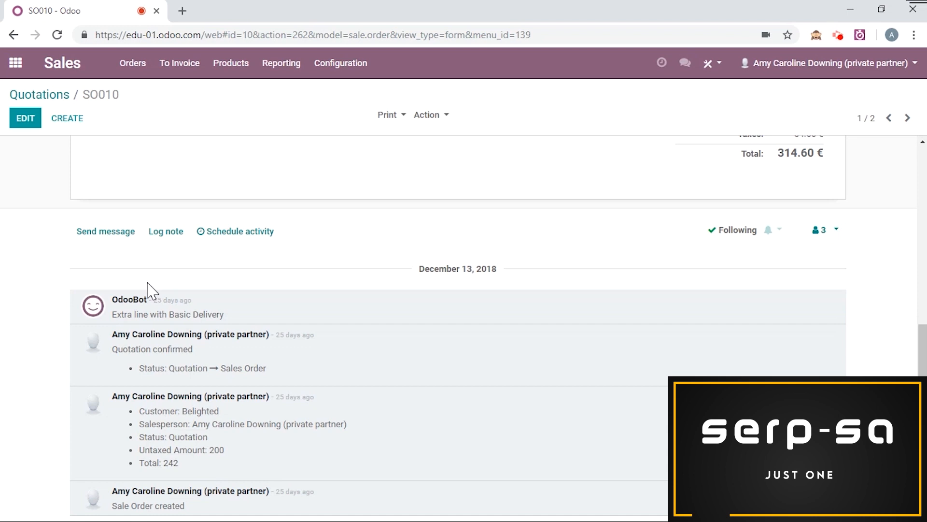
# Step: Log an internal note on the sales order that mentions the contact and reads "This is for you"
pyautogui.click(170, 236)
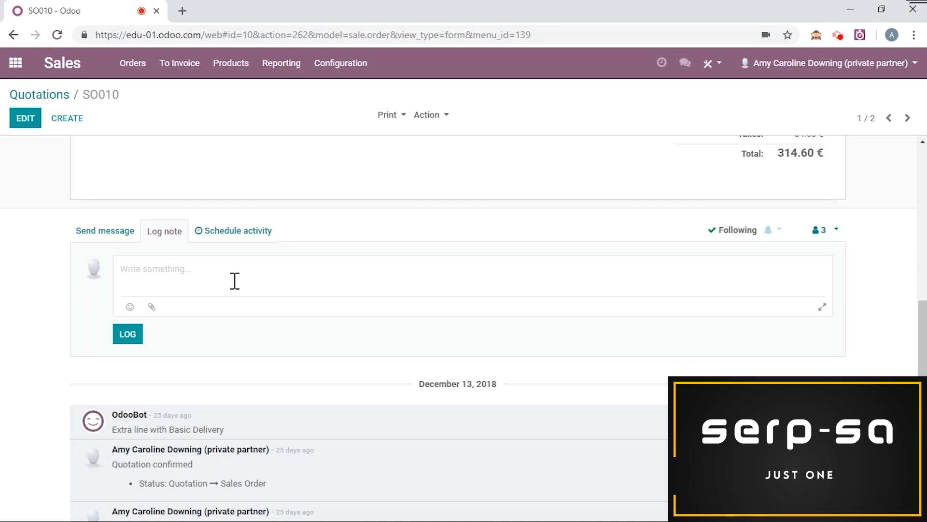
pyautogui.write('@jane')
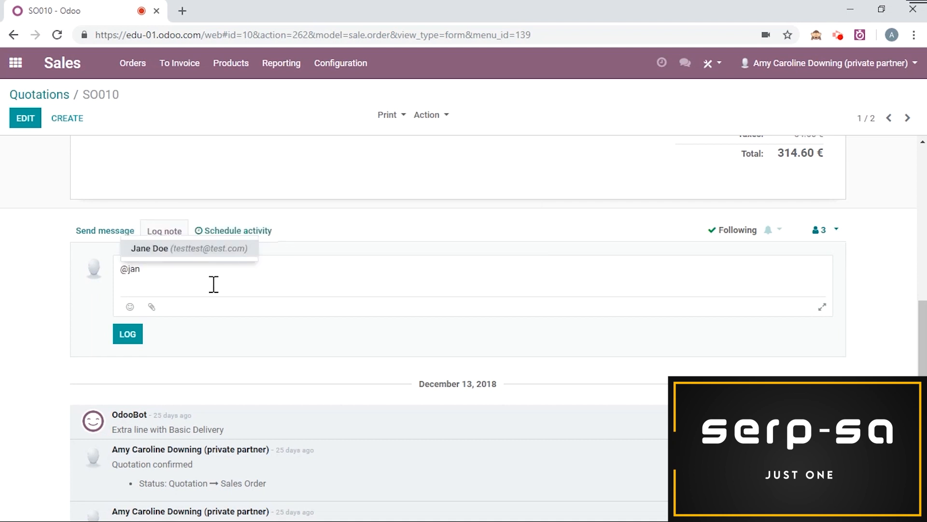
pyautogui.click(211, 251)
pyautogui.write('This if fo')
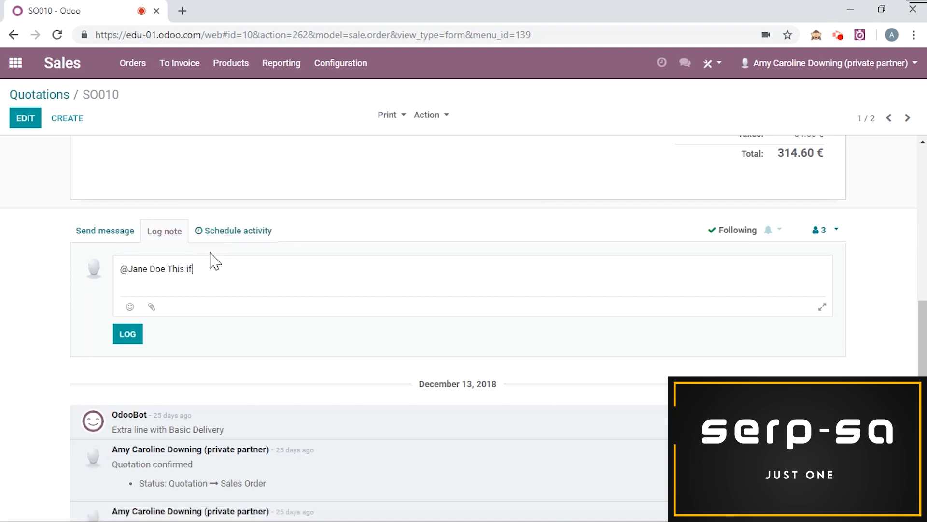
pyautogui.press('BackSpace')
pyautogui.press('BackSpace')
pyautogui.press('BackSpace')
pyautogui.write('for you')
pyautogui.click(129, 334)
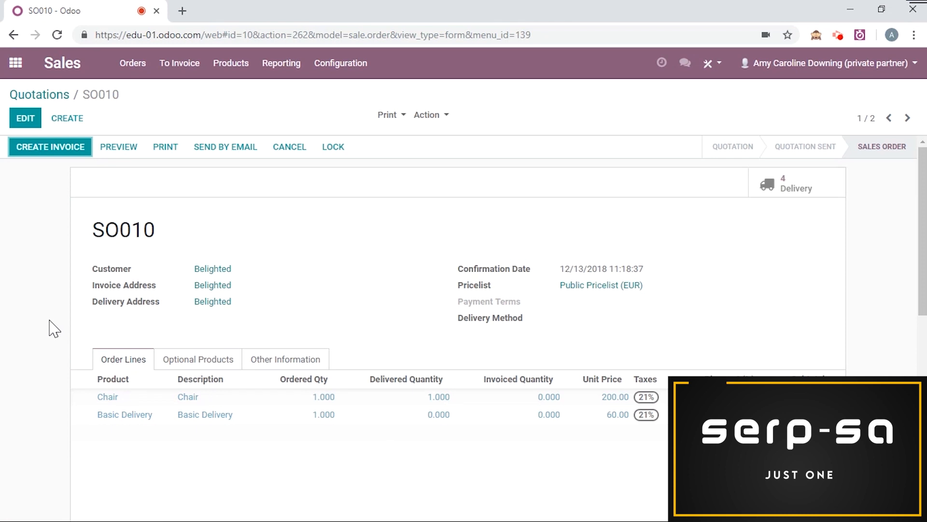
# Step: Check the logged note and review the list of followers on the sales order
pyautogui.scroll(-10, 460, 325)
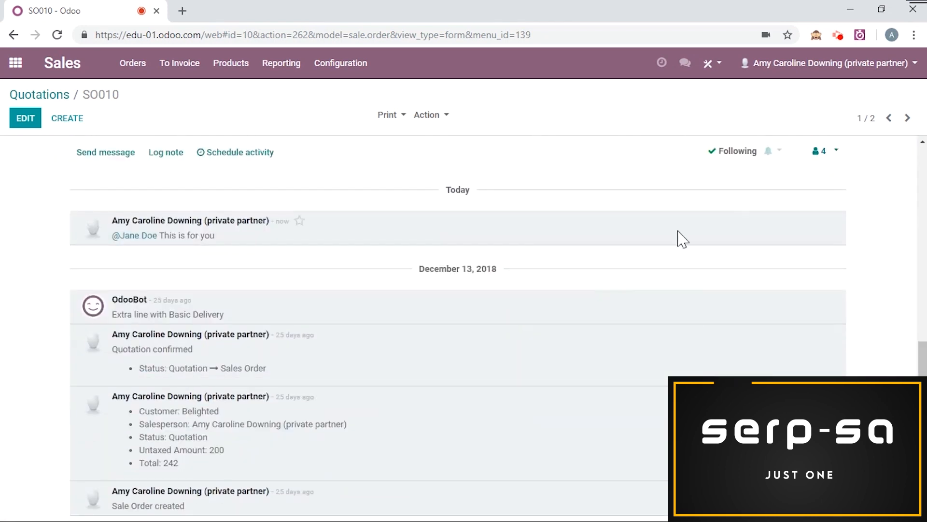
pyautogui.click(824, 151)
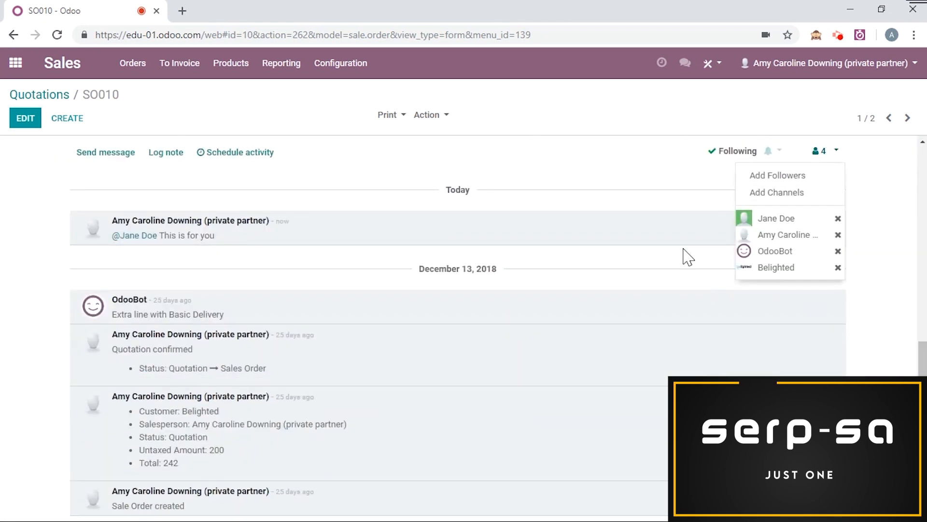
pyautogui.click(514, 178)
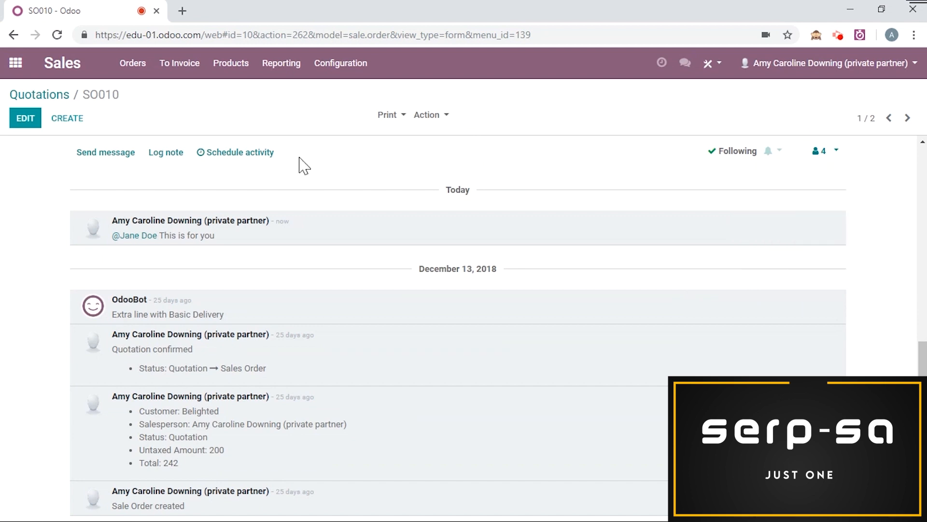
# Step: Start scheduling a Call activity on the sales order with the summary "Call for follow-up"
pyautogui.click(232, 153)
pyautogui.click(296, 144)
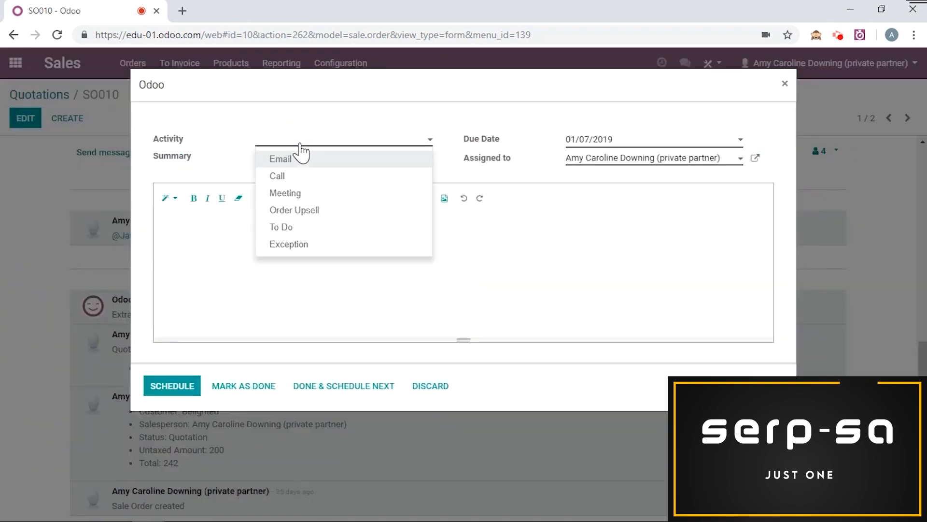
pyautogui.click(279, 178)
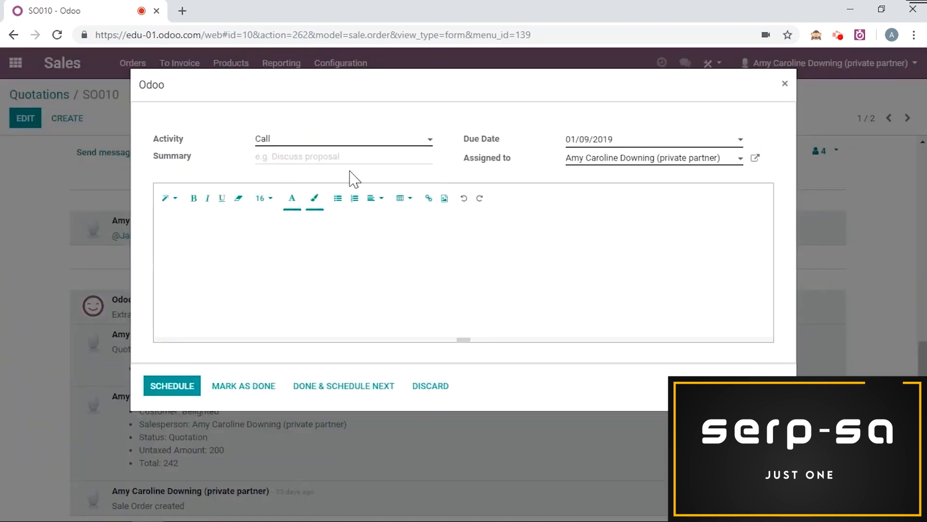
pyautogui.click(348, 156)
pyautogui.write('Call for follow-up')
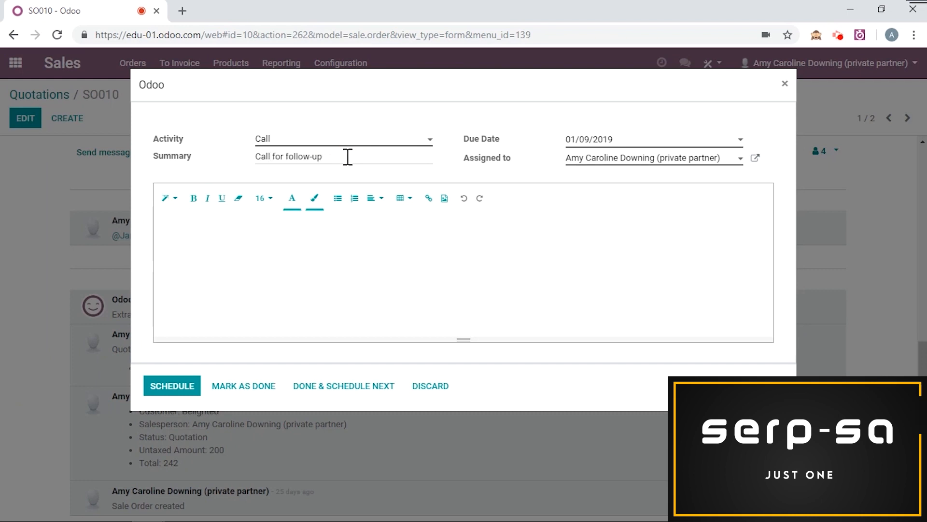
# Step: Add the note "Check" to the call activity, set its due date to January 23, 2019, and schedule it
pyautogui.click(340, 259)
pyautogui.write('Check')
pyautogui.click(625, 141)
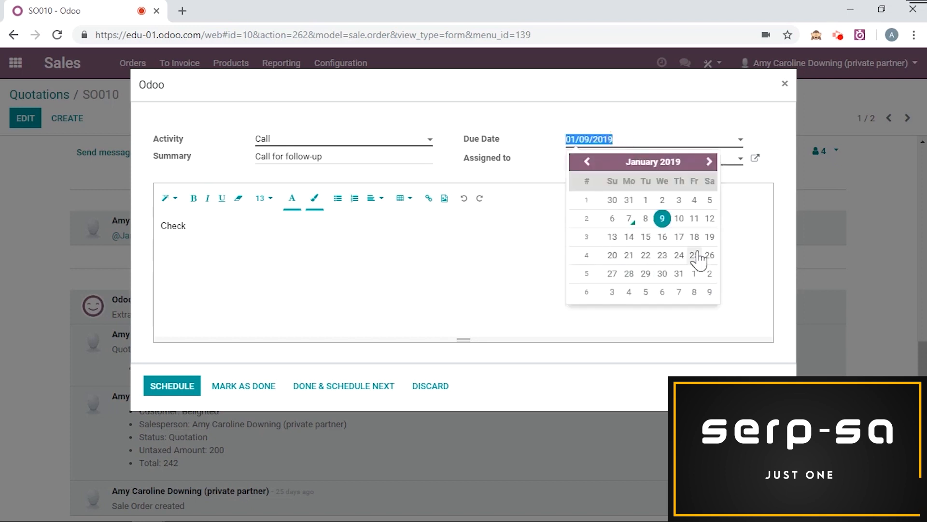
pyautogui.click(669, 256)
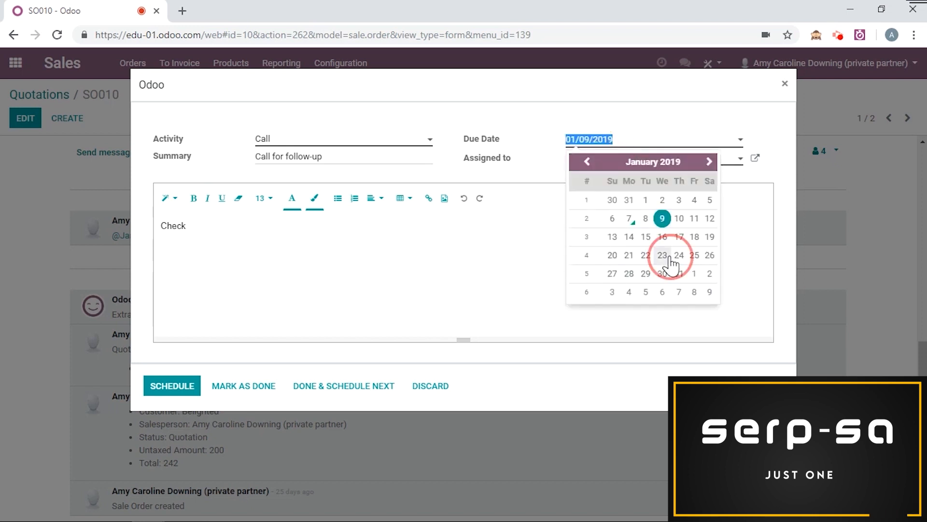
pyautogui.click(173, 386)
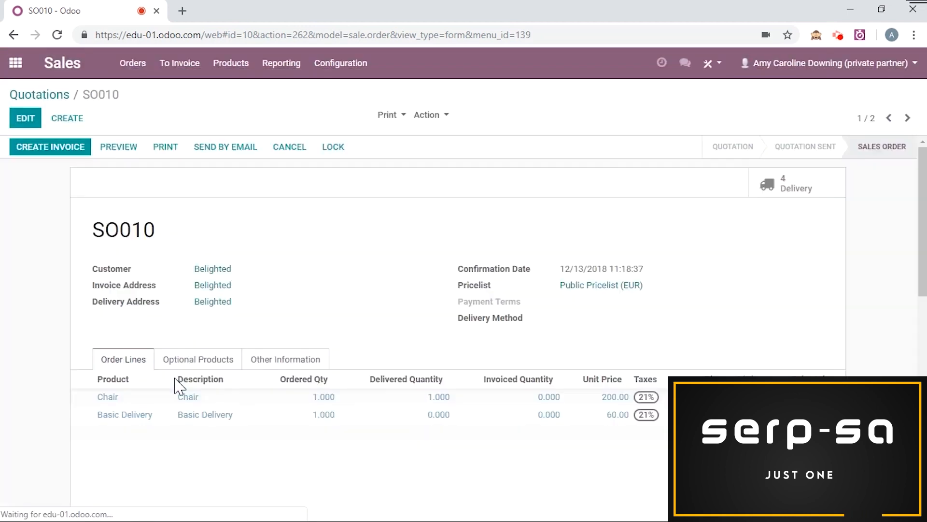
# Step: Start another activity on the sales order, assign it to the mentioned contact, and make it a Meeting with the summary "Happy"
pyautogui.scroll(-10, 283, 348)
pyautogui.scroll(1, 275, 305)
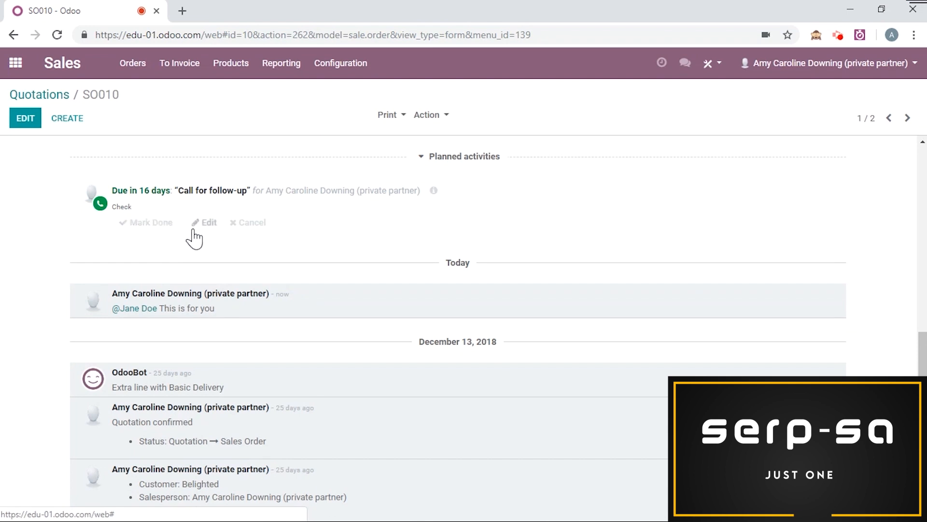
pyautogui.scroll(2, 248, 235)
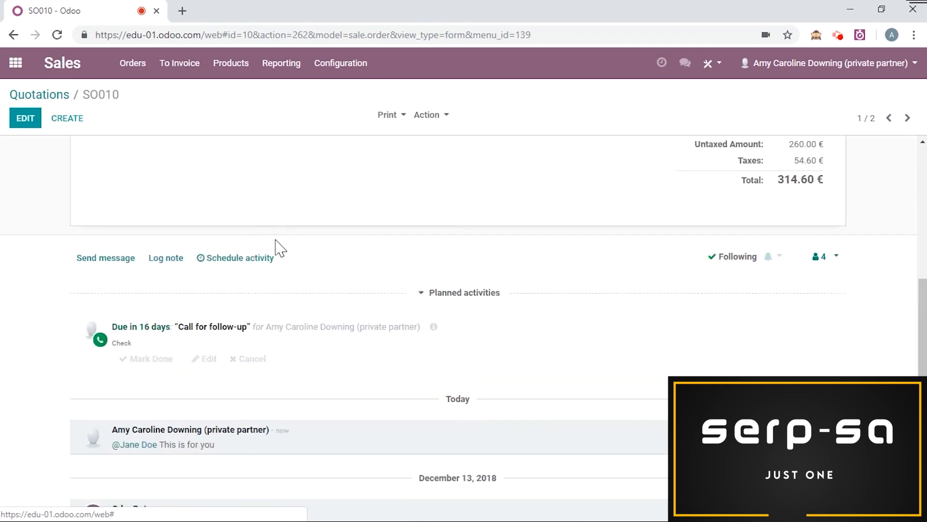
pyautogui.click(248, 259)
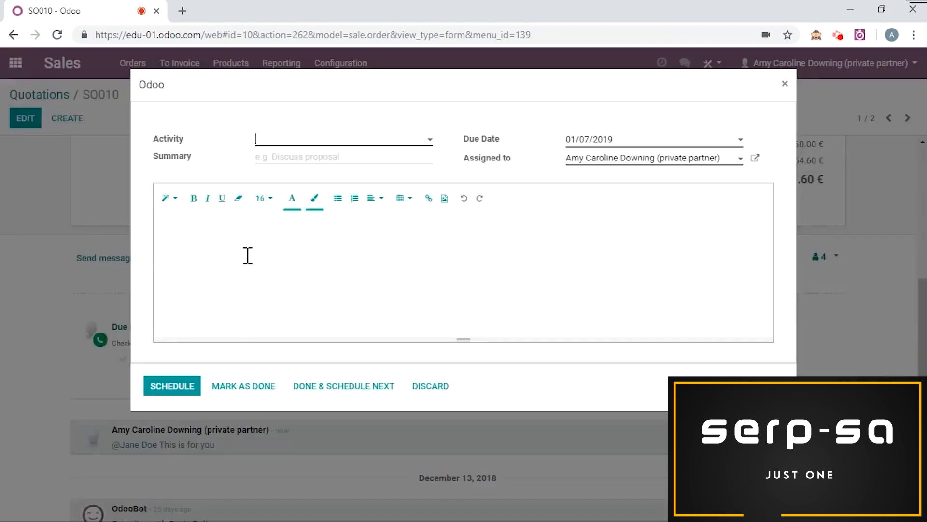
pyautogui.click(619, 154)
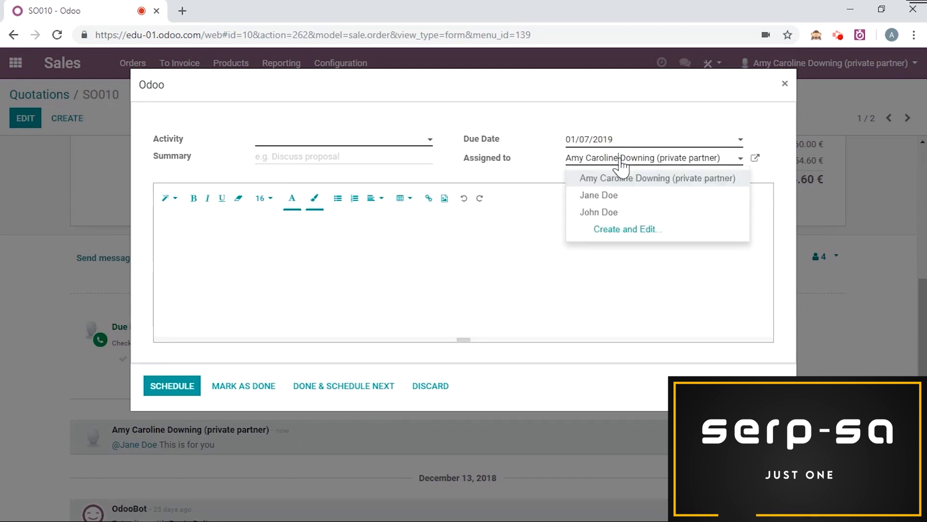
pyautogui.click(621, 196)
pyautogui.click(378, 144)
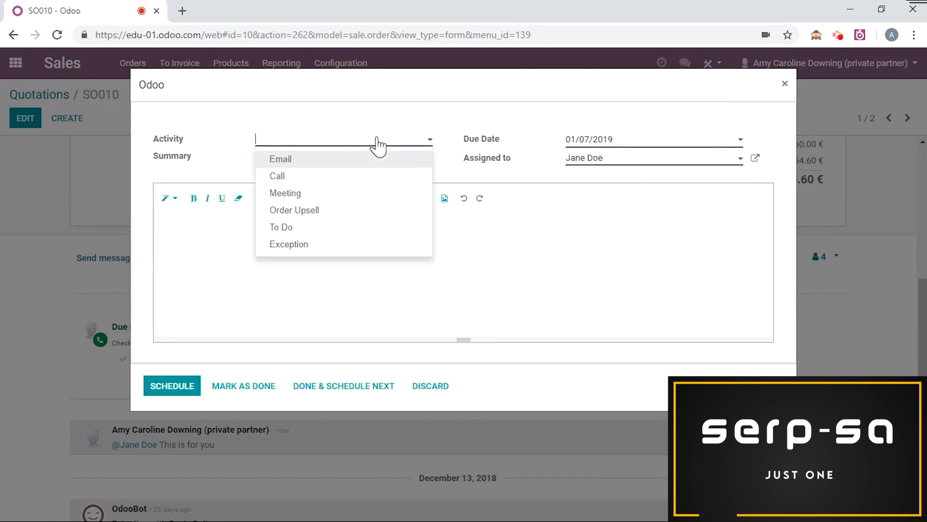
pyautogui.click(348, 192)
pyautogui.click(333, 165)
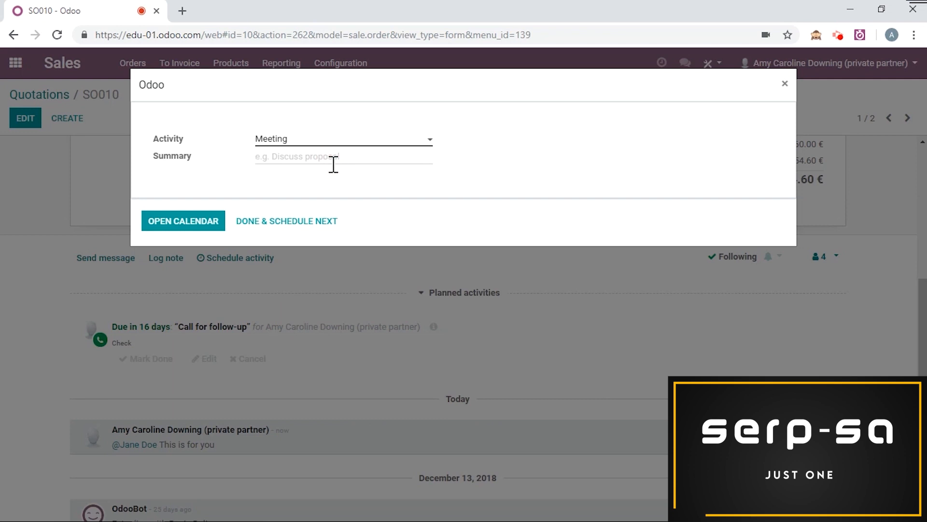
pyautogui.write('Happy')
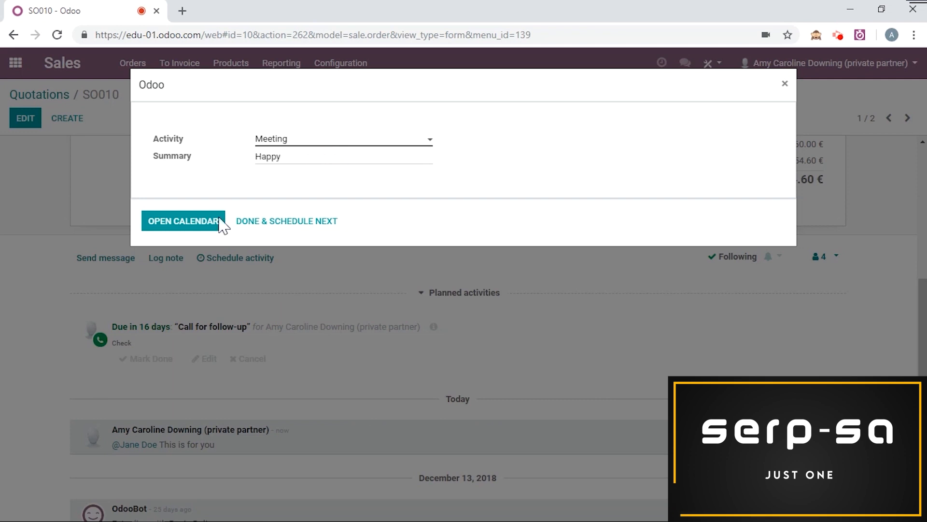
# Step: Create the "Happy" meeting in the calendar on Tuesday, January 8, from 07:30 to 08:00
pyautogui.click(205, 236)
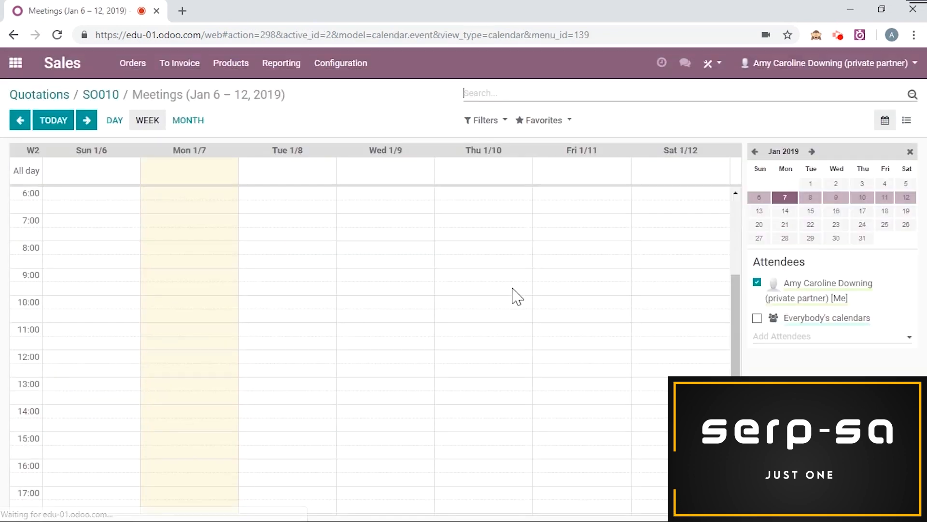
pyautogui.click(266, 244)
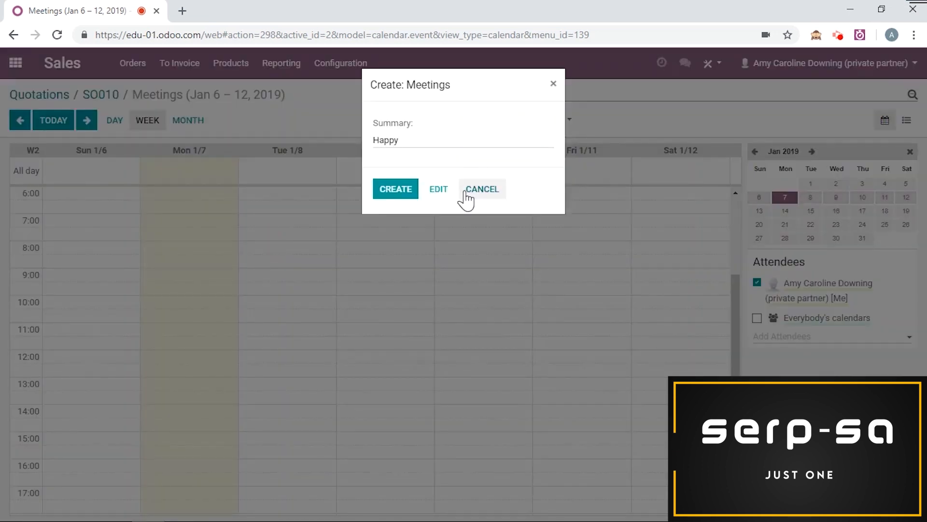
pyautogui.click(410, 192)
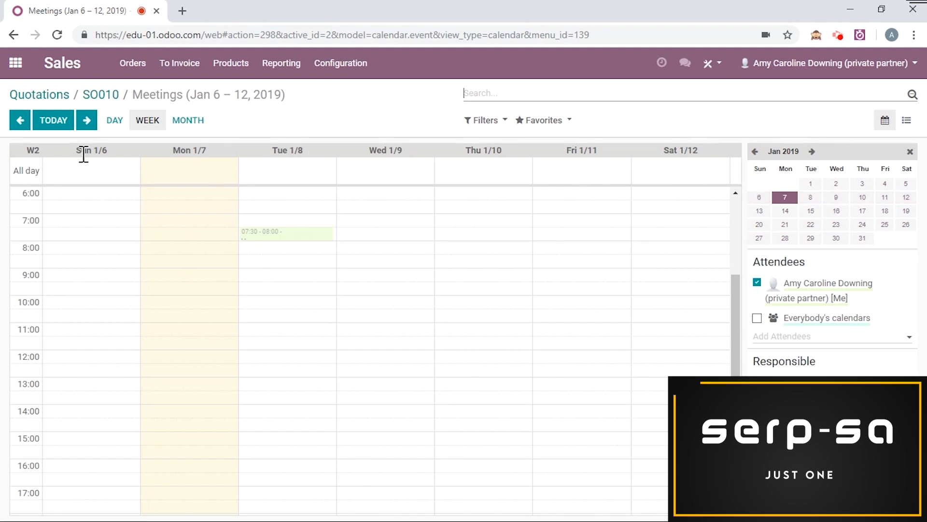
# Step: Search the installable apps for "livechat" modules
pyautogui.click(11, 63)
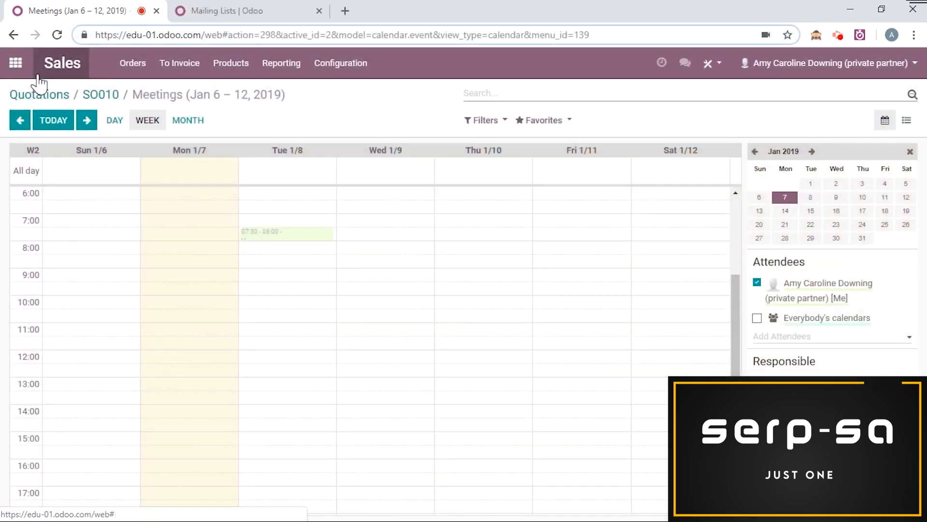
pyautogui.click(16, 68)
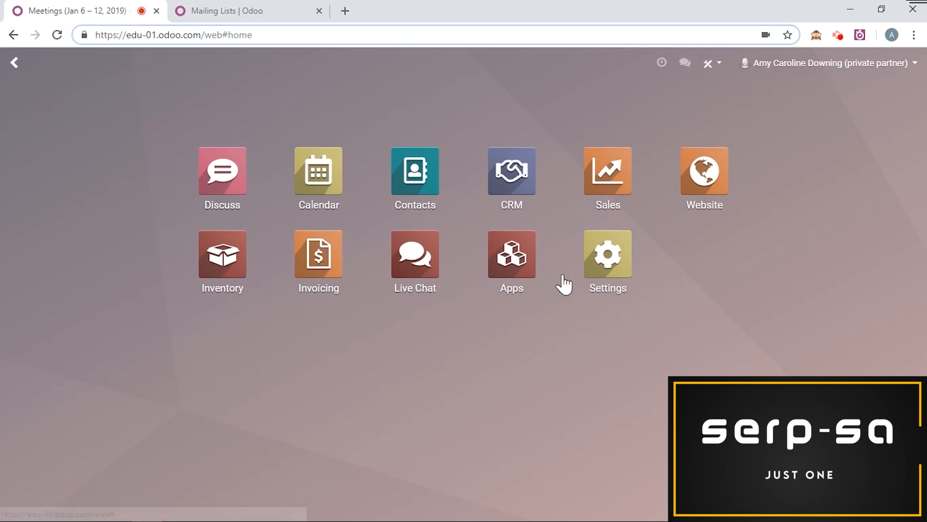
pyautogui.click(514, 269)
pyautogui.write('livechat')
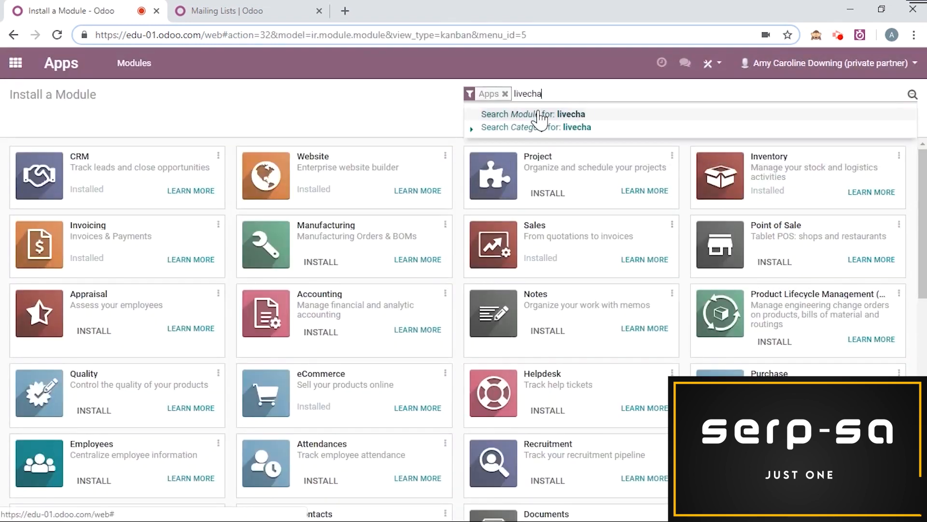
pyautogui.press('Return')
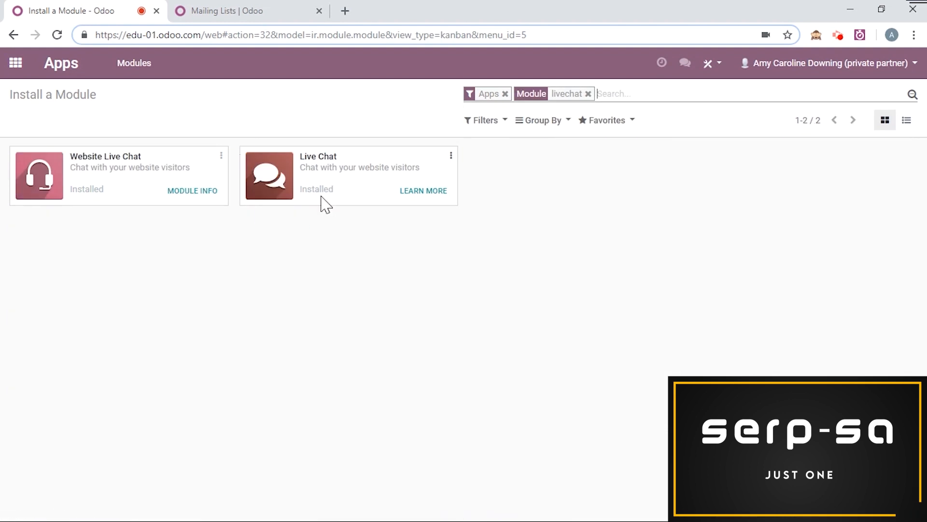
# Step: Open the canned responses in the Live Chat app, start a new response entry, and discard it
pyautogui.click(16, 63)
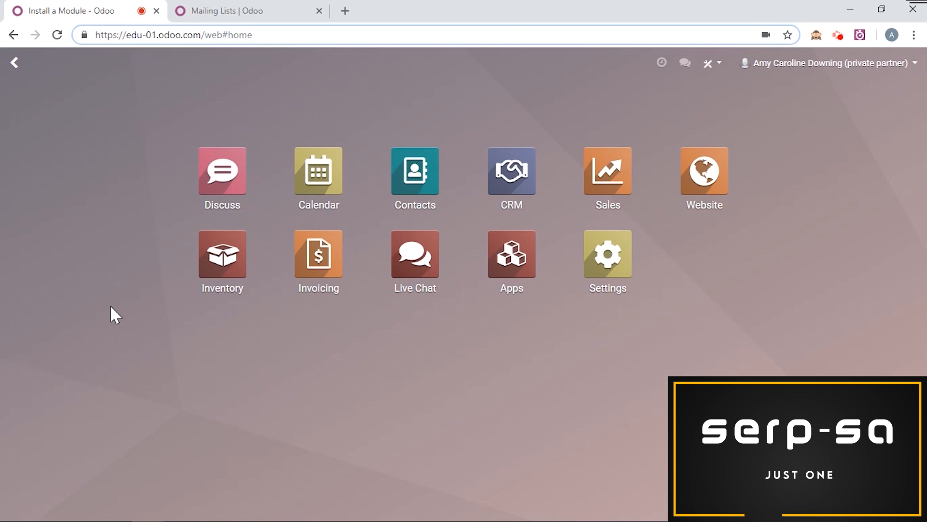
pyautogui.click(420, 255)
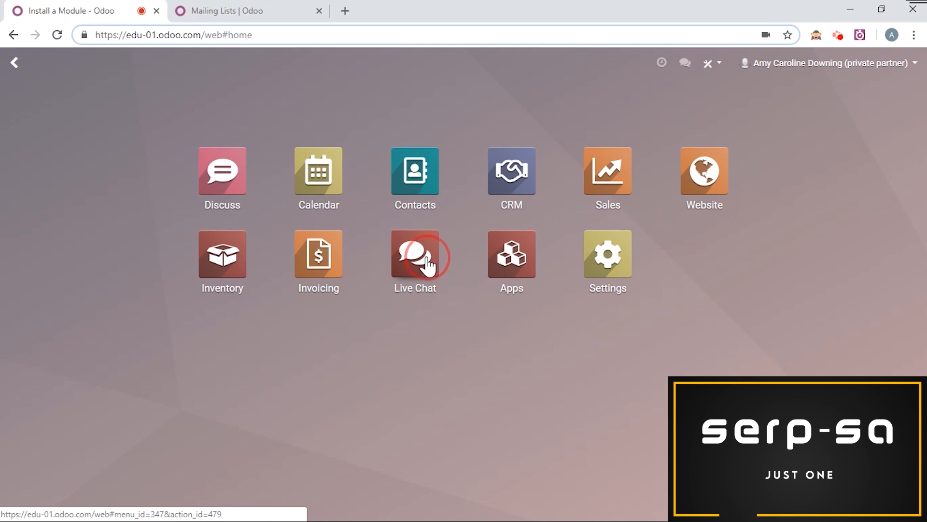
pyautogui.click(264, 64)
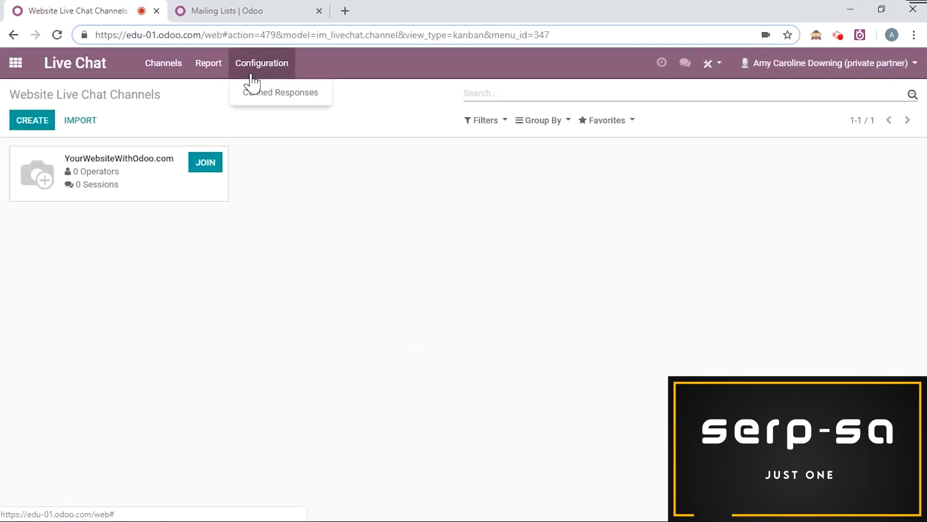
pyautogui.click(267, 99)
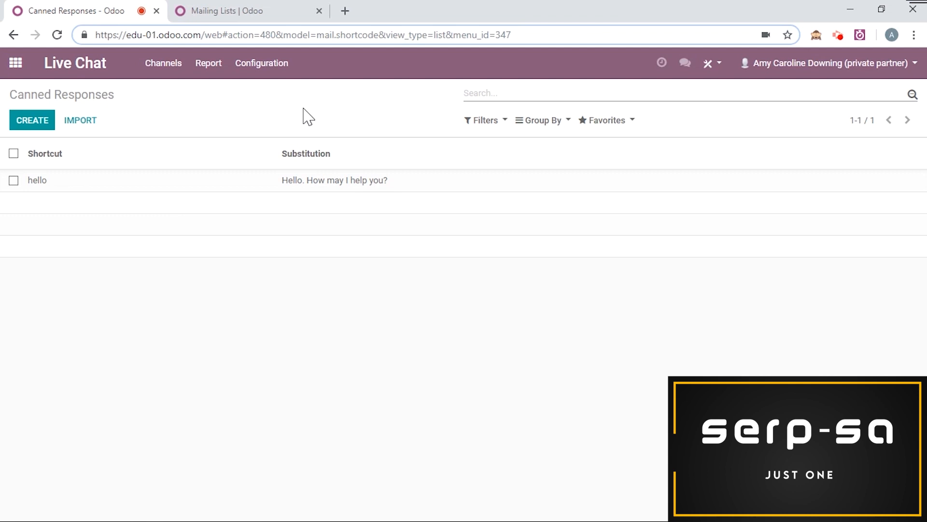
pyautogui.click(46, 124)
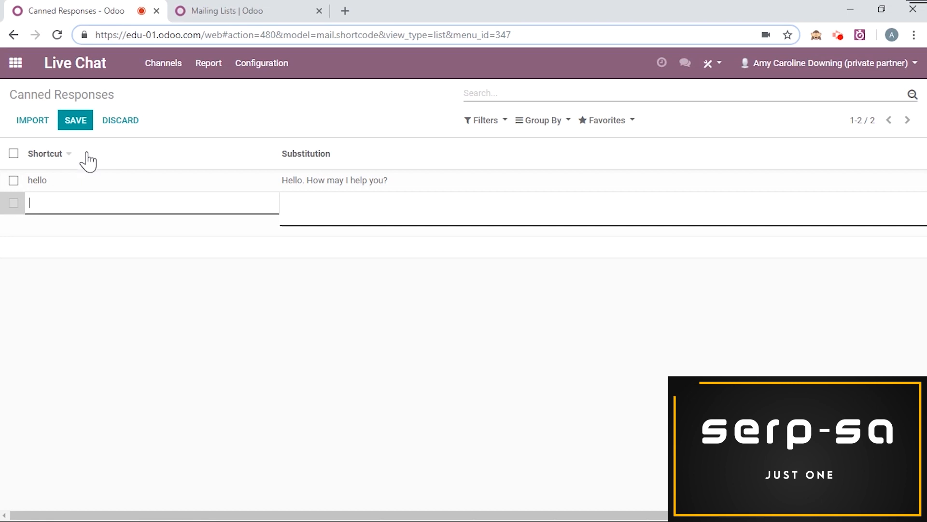
pyautogui.click(131, 127)
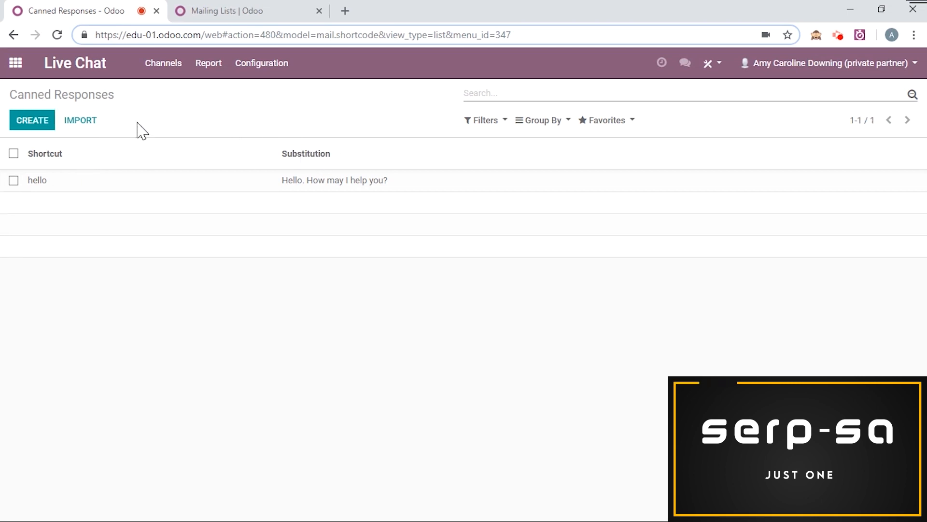
# Step: Start a new direct message in Discuss with the contact found by searching for their first name
pyautogui.click(17, 76)
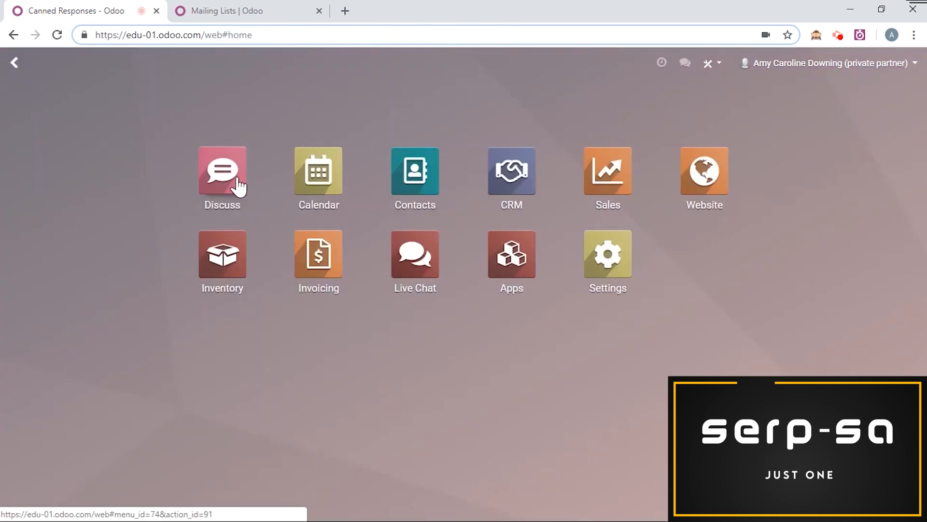
pyautogui.click(238, 178)
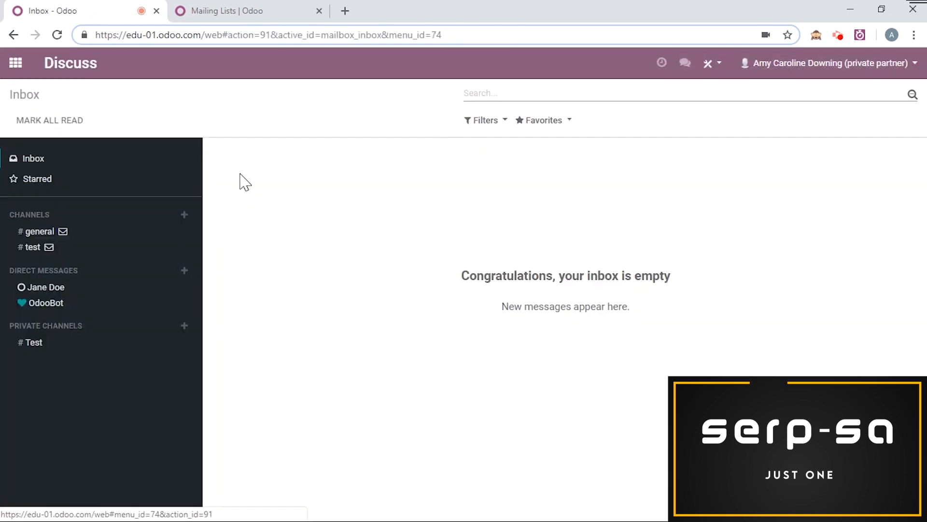
pyautogui.click(184, 270)
pyautogui.write('joe')
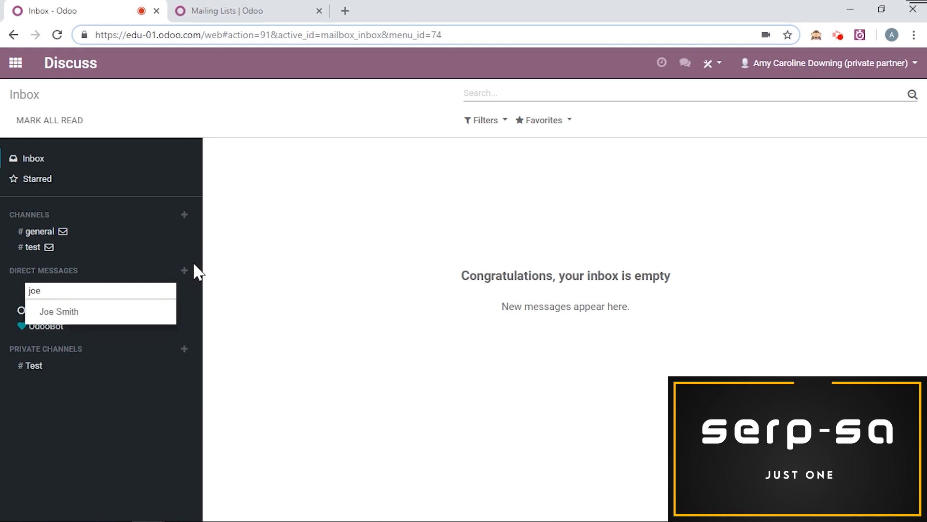
pyautogui.click(126, 313)
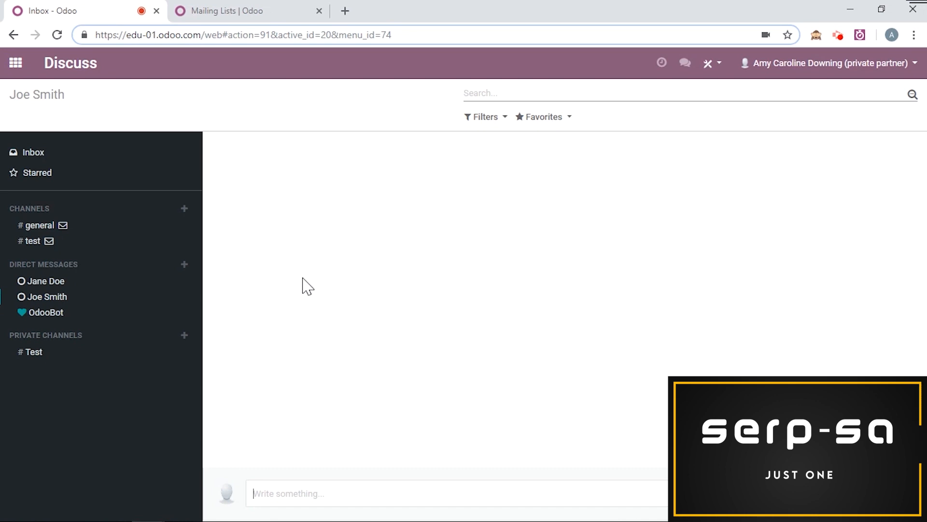
# Step: Insert the "hello" canned response in the direct message and send it
pyautogui.write(':')
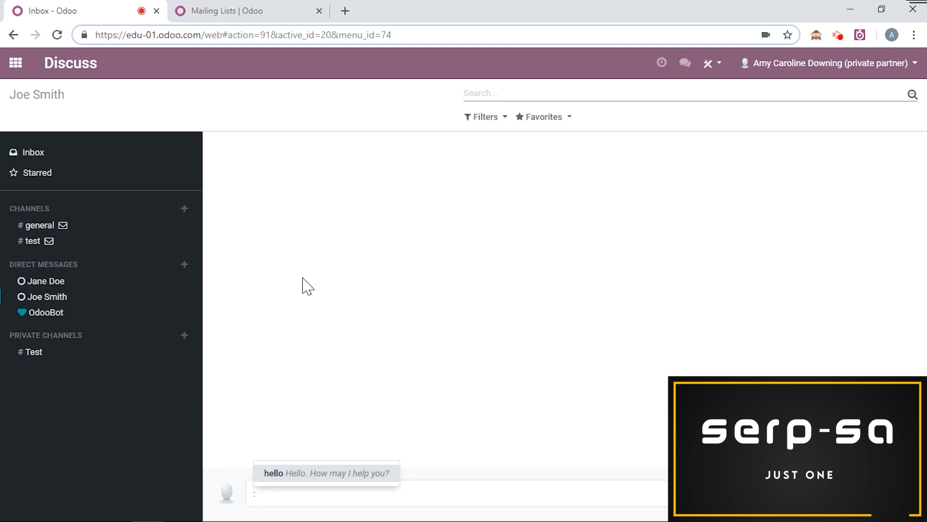
pyautogui.write('he')
pyautogui.click(344, 474)
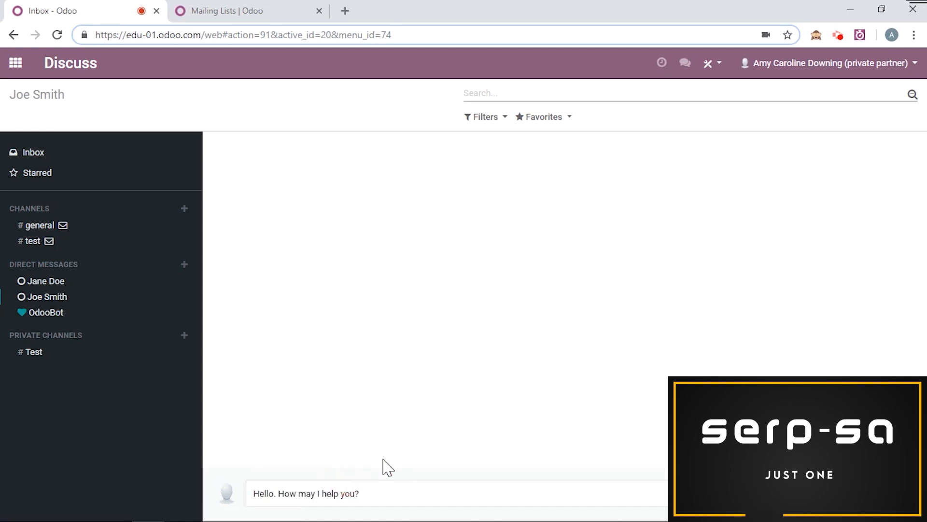
pyautogui.press('Return')
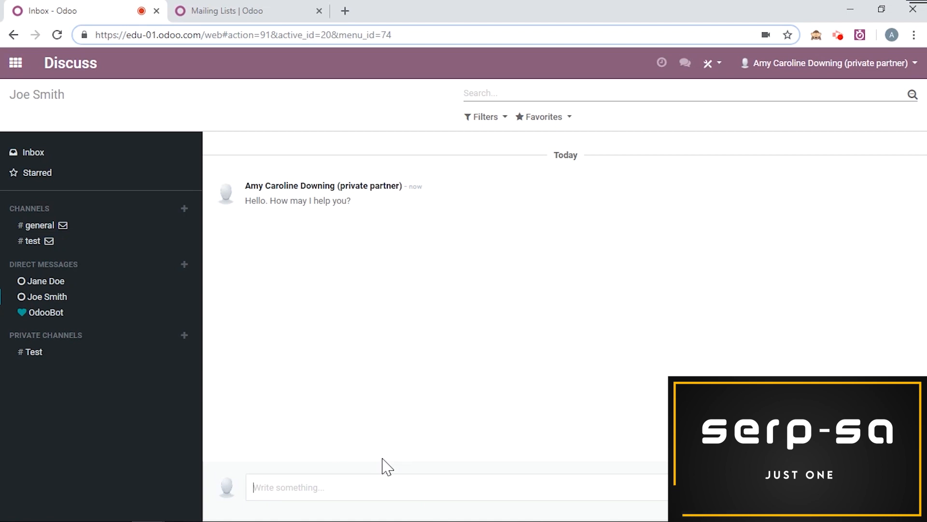
# Step: Create a lead titled "New Client" from the conversation with the /lead command
pyautogui.write('/')
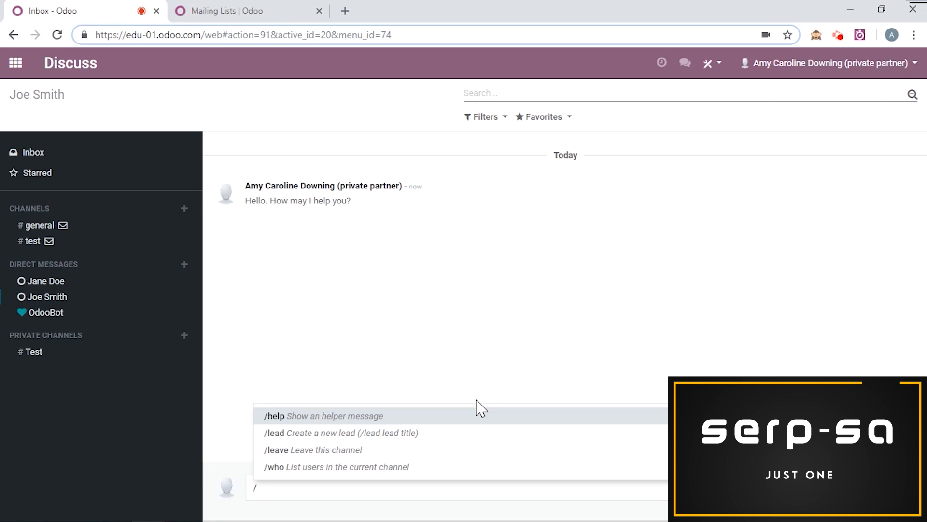
pyautogui.click(443, 432)
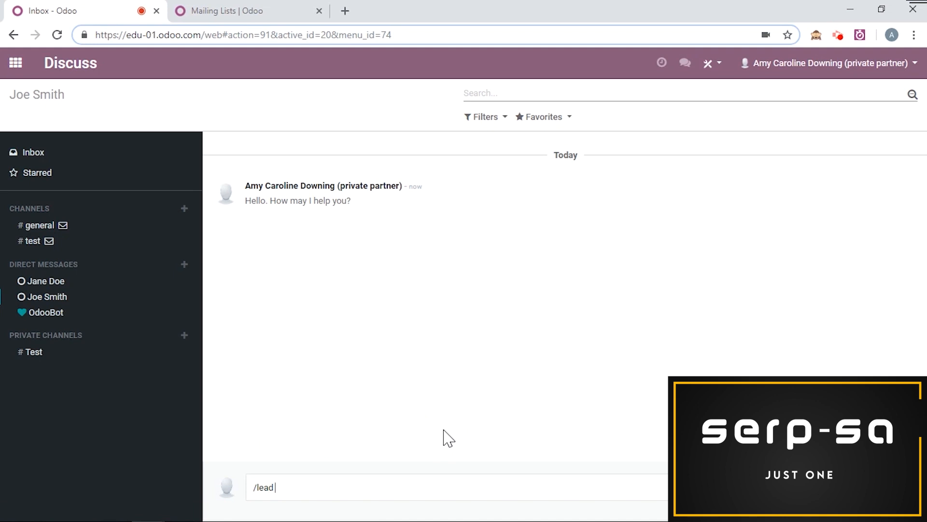
pyautogui.write('New Client')
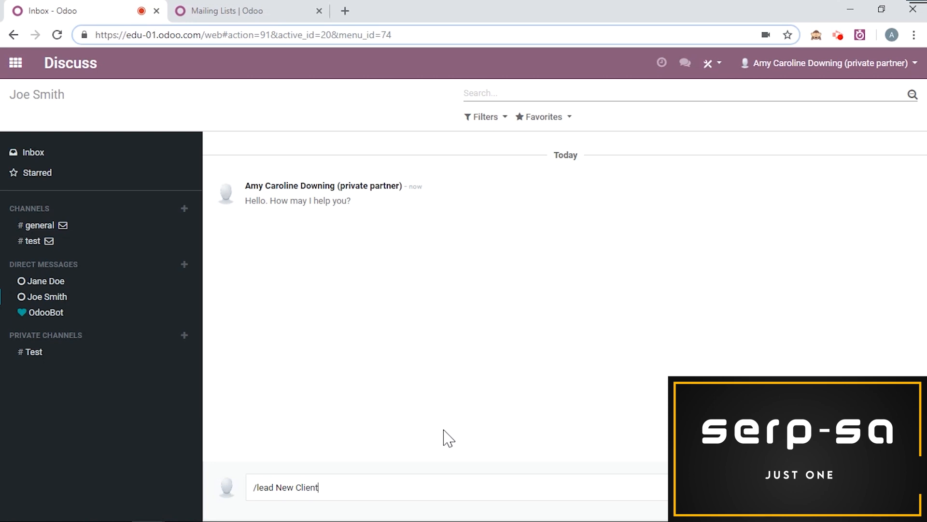
pyautogui.press('Return')
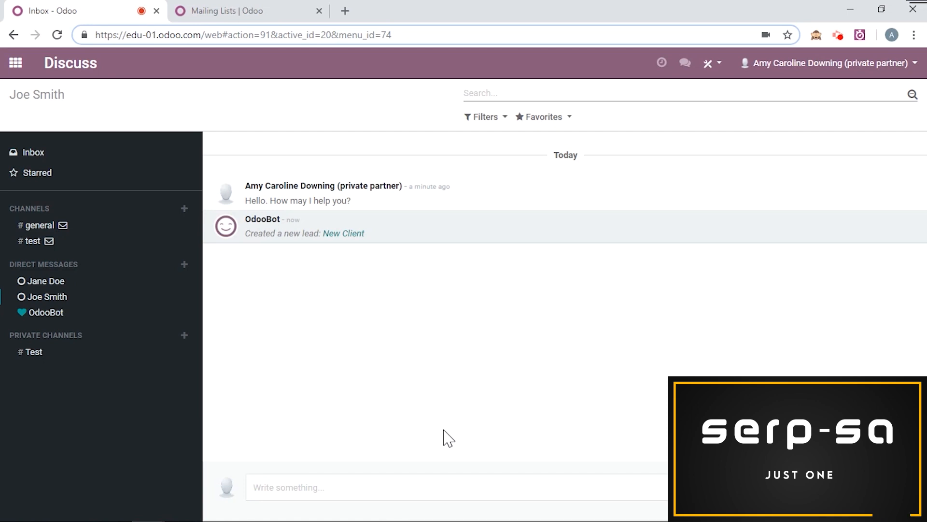
# Step: Open the "New Client" lead in edit mode, review its Followup details, and return to Discuss without making changes
pyautogui.click(344, 233)
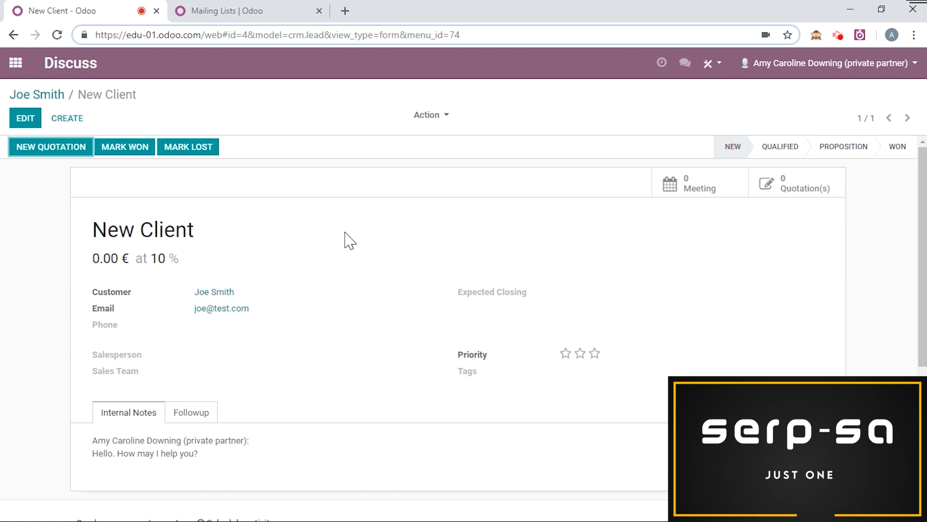
pyautogui.click(21, 118)
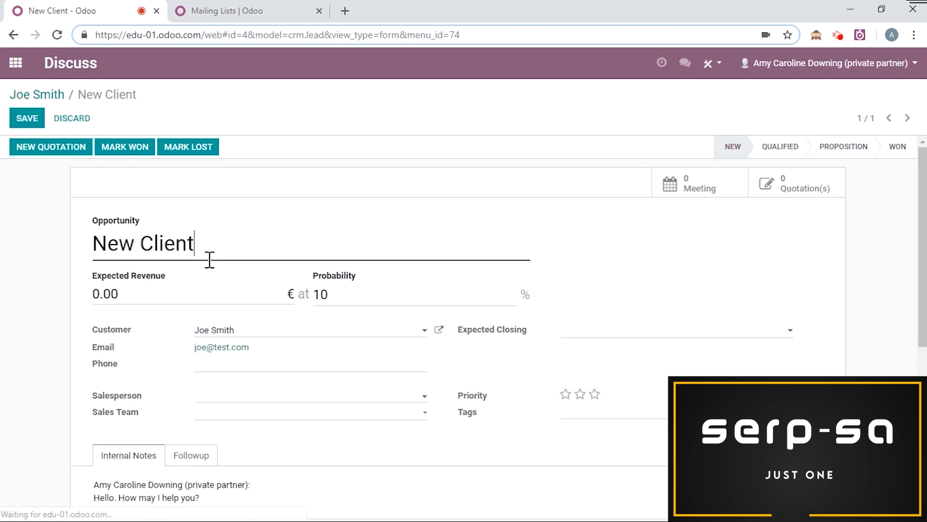
pyautogui.scroll(-2, 242, 263)
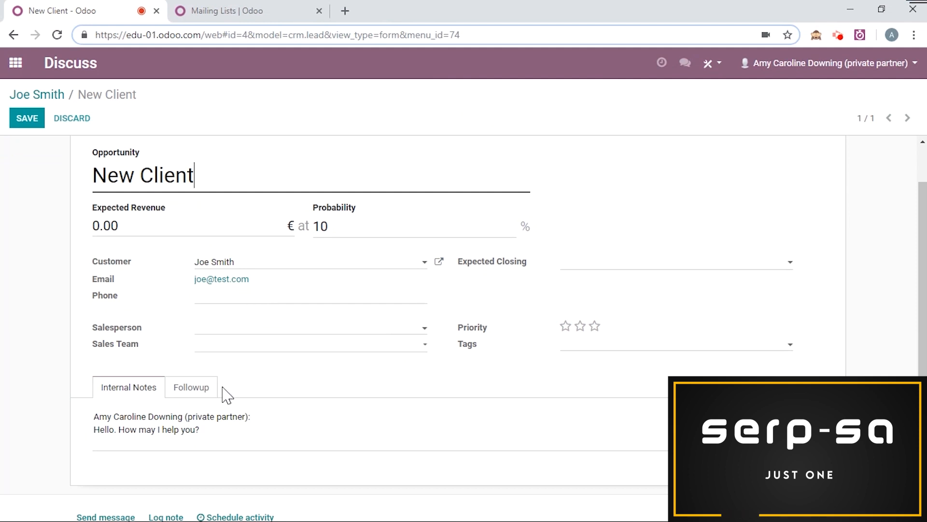
pyautogui.click(199, 390)
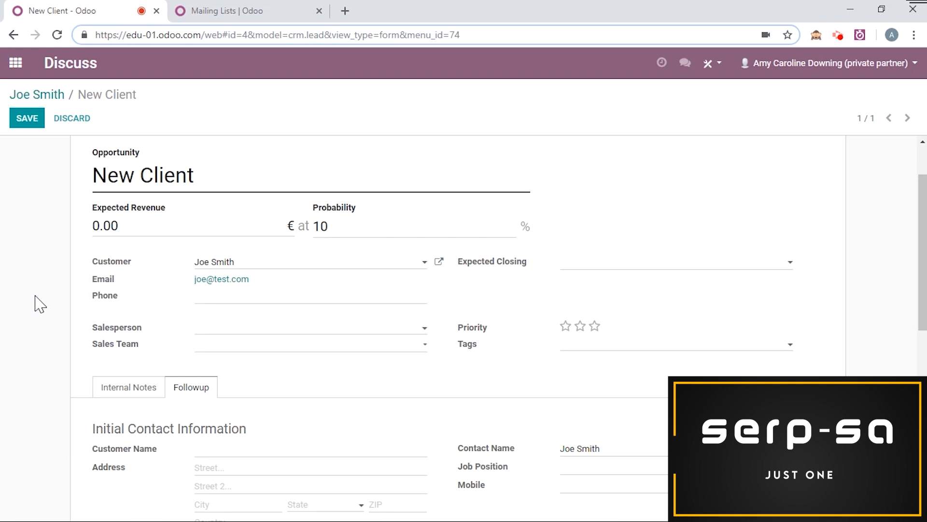
pyautogui.click(62, 102)
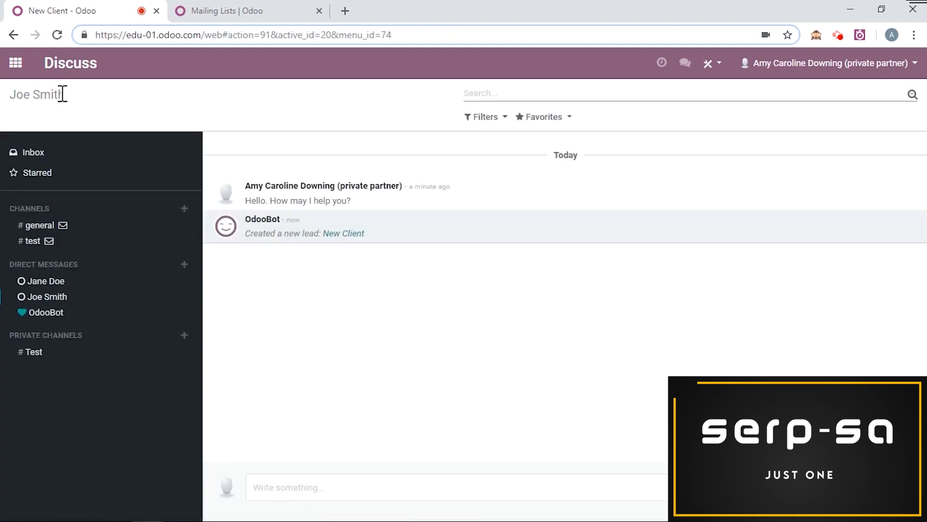
pyautogui.click(77, 77)
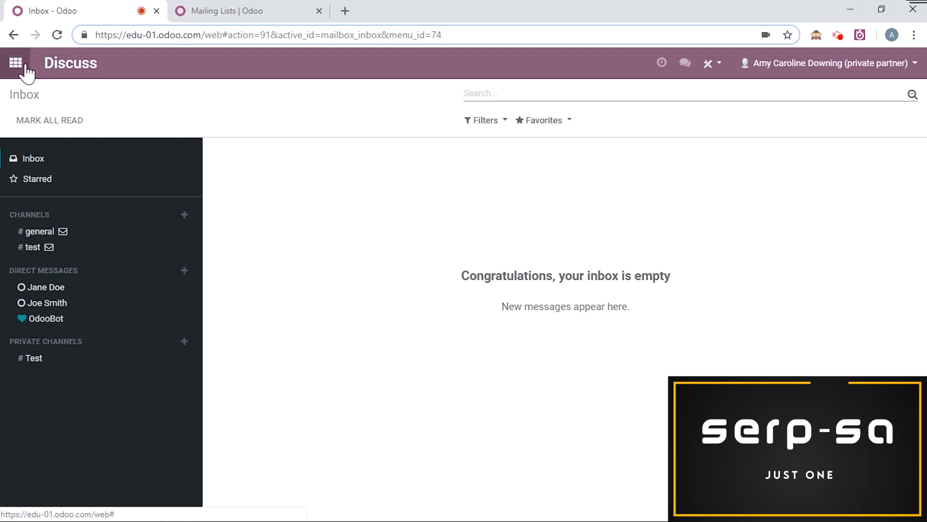
pyautogui.click(16, 64)
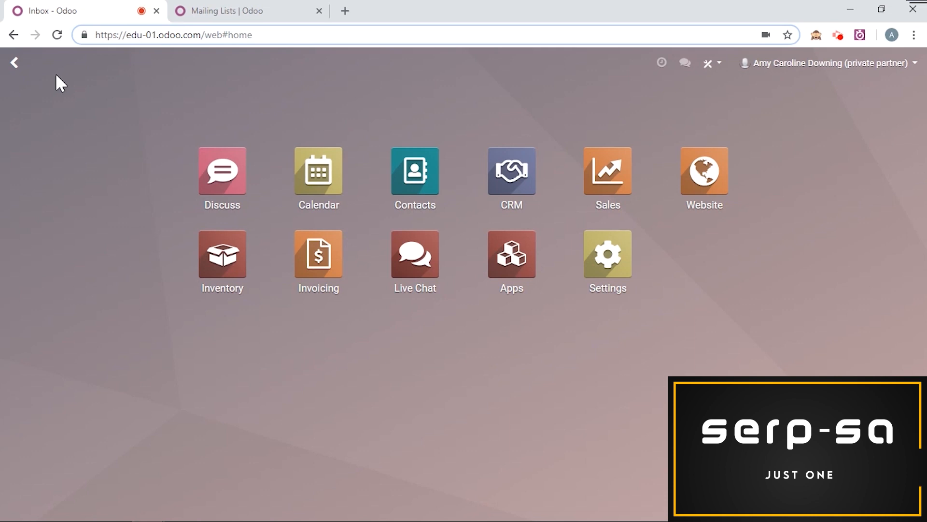
# Step: Switch to the Odoo Mailing Lists page, subscribe to the "All" list, and unsubscribe from it again
pyautogui.click(215, 15)
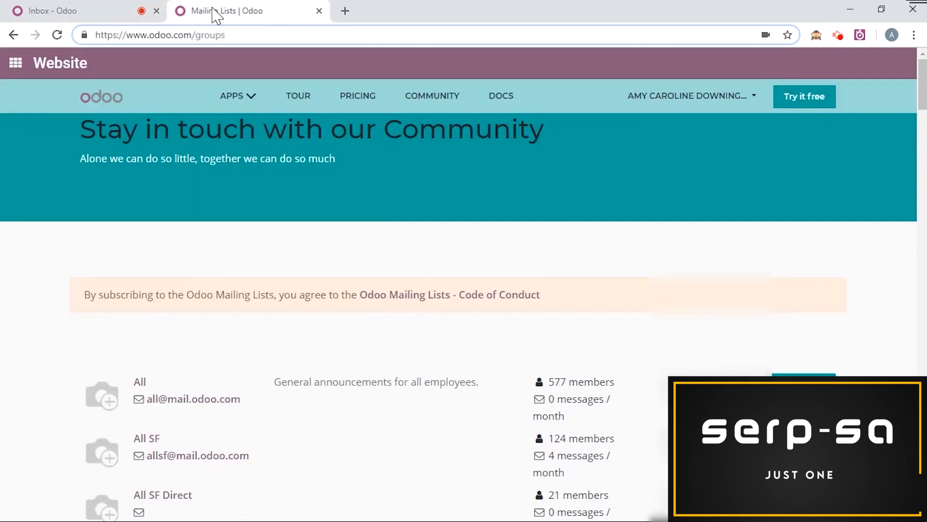
pyautogui.scroll(-3, 370, 271)
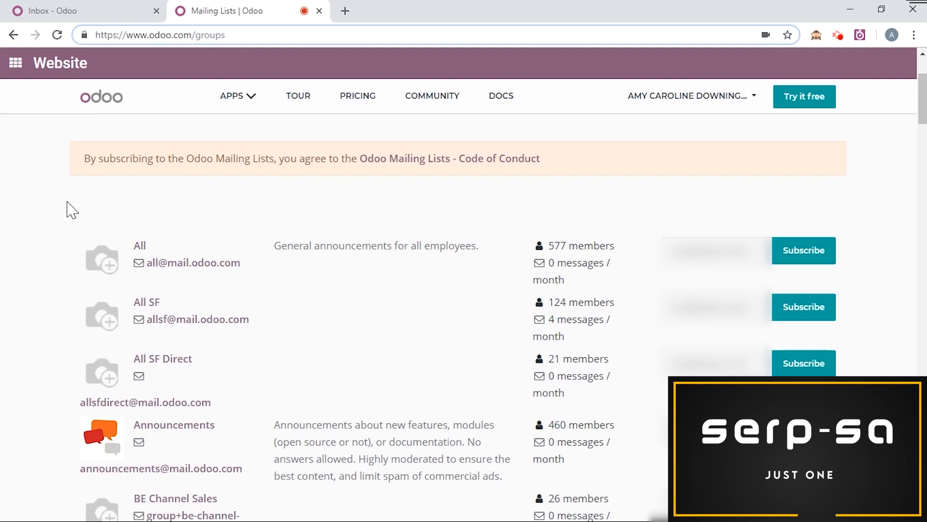
pyautogui.click(805, 261)
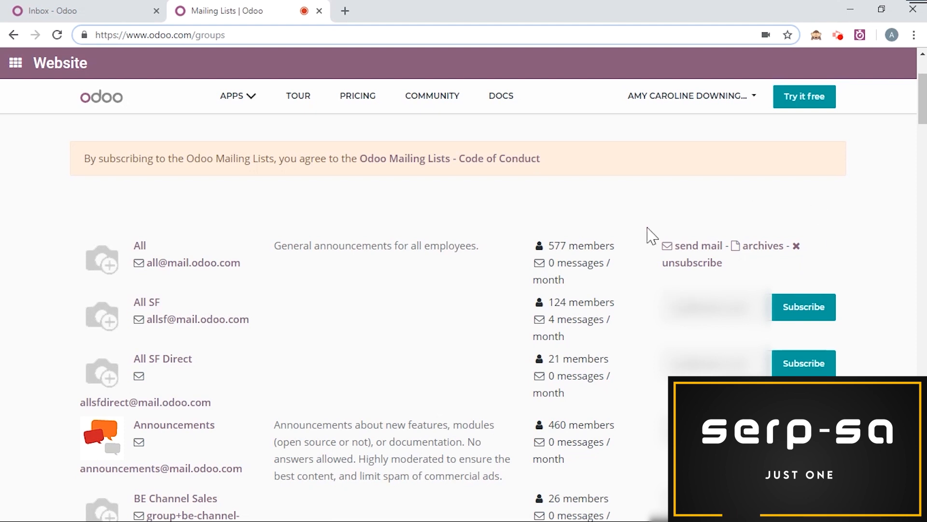
pyautogui.click(706, 271)
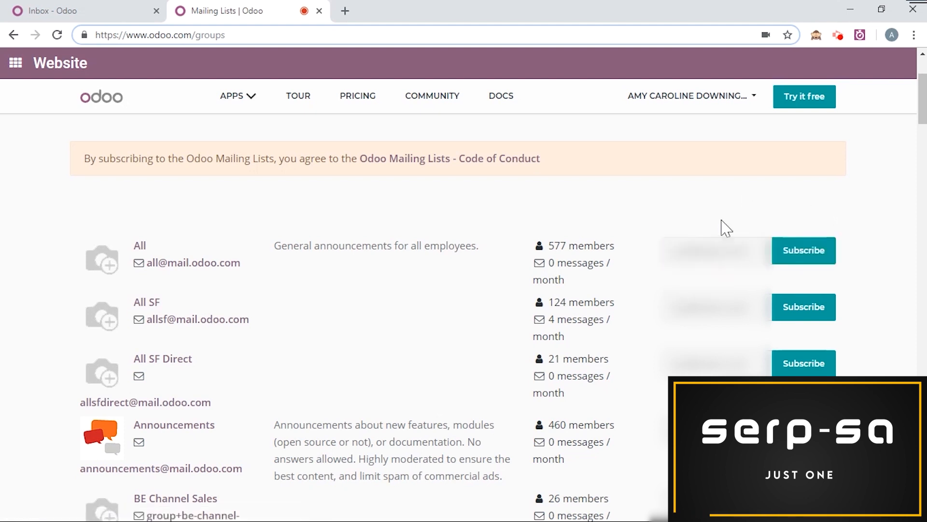